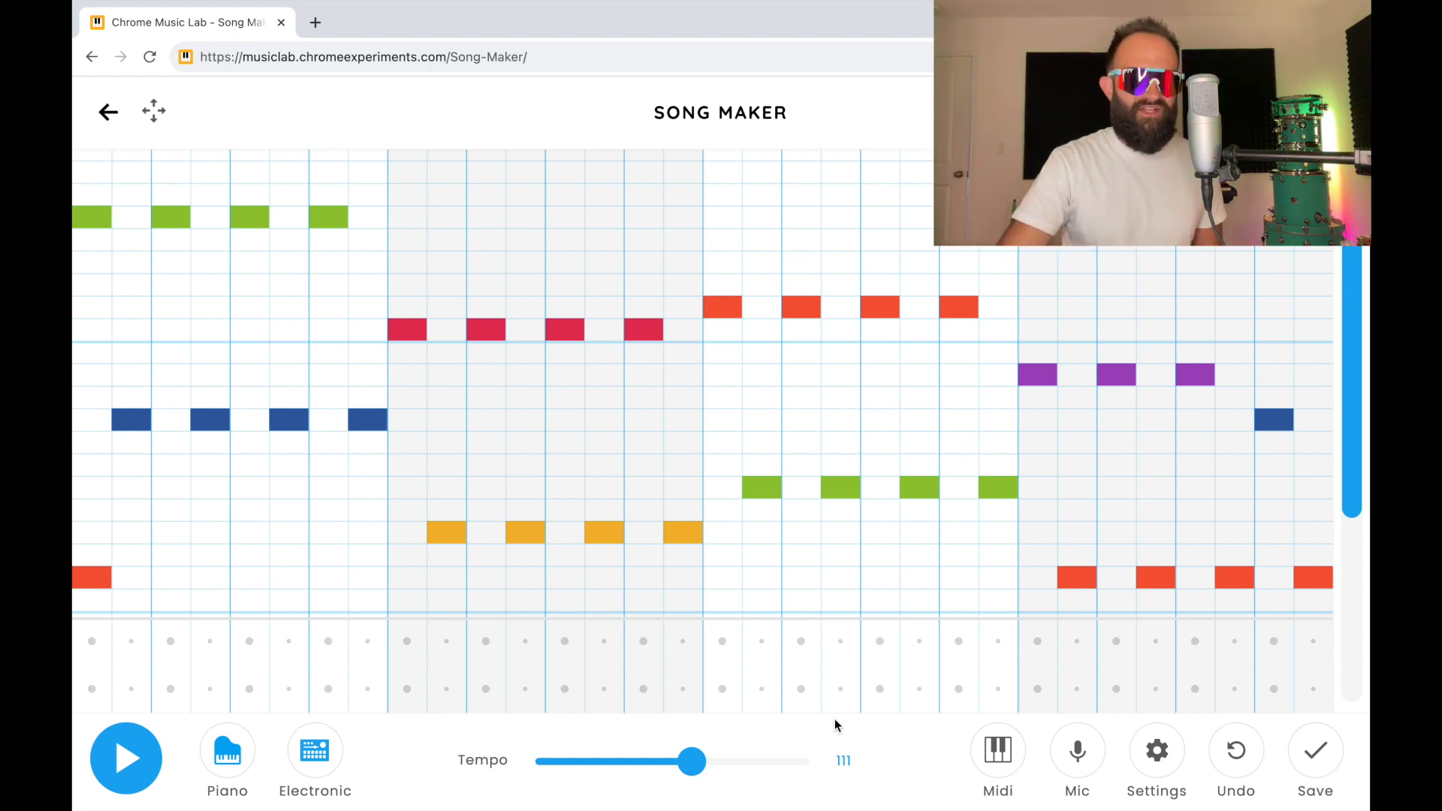
# Step: Play the completed example song through once and stop the playback
pyautogui.click(146, 754)
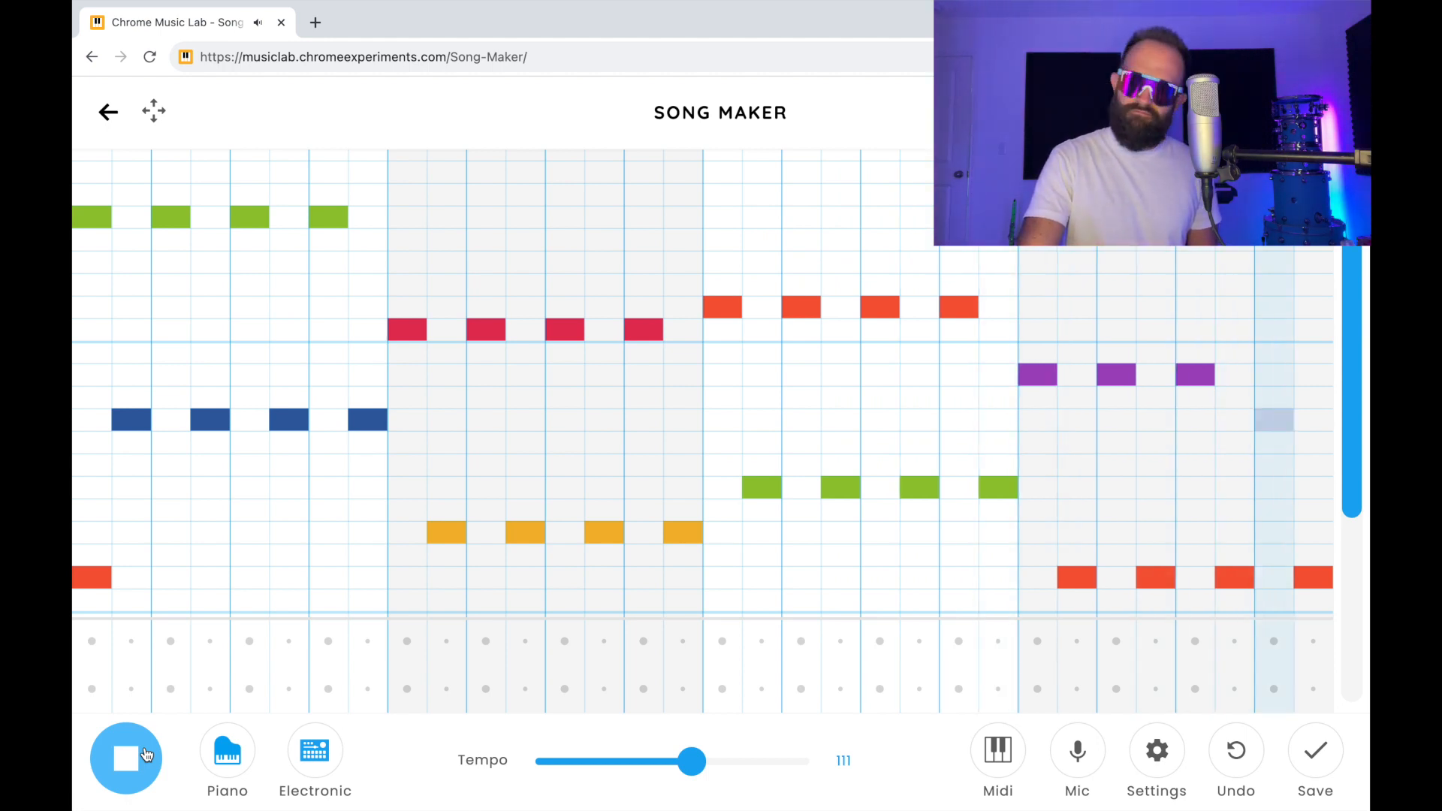
pyautogui.click(146, 754)
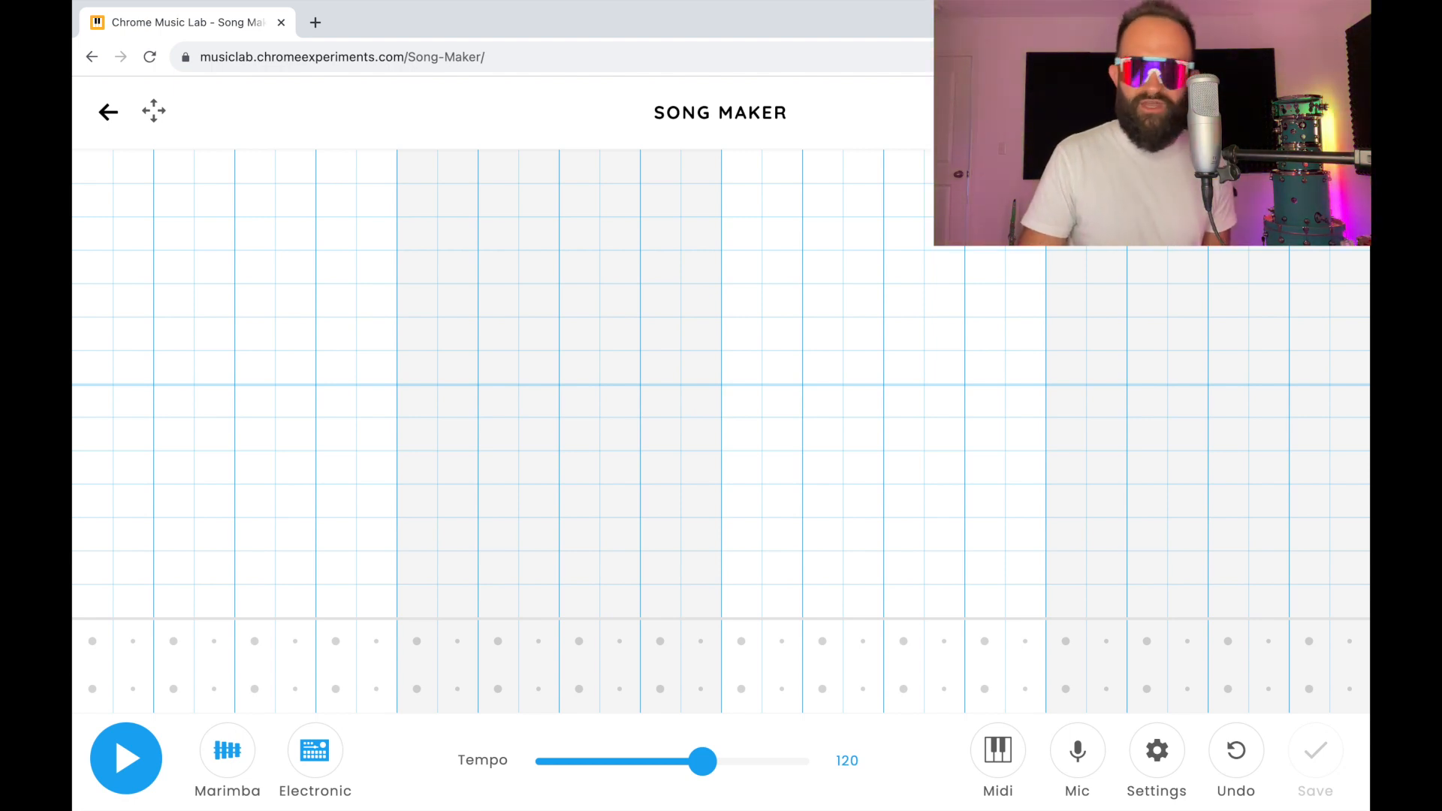
# Step: Configure the empty song to use the Chromatic scale with a range of 3 octaves
pyautogui.click(1162, 781)
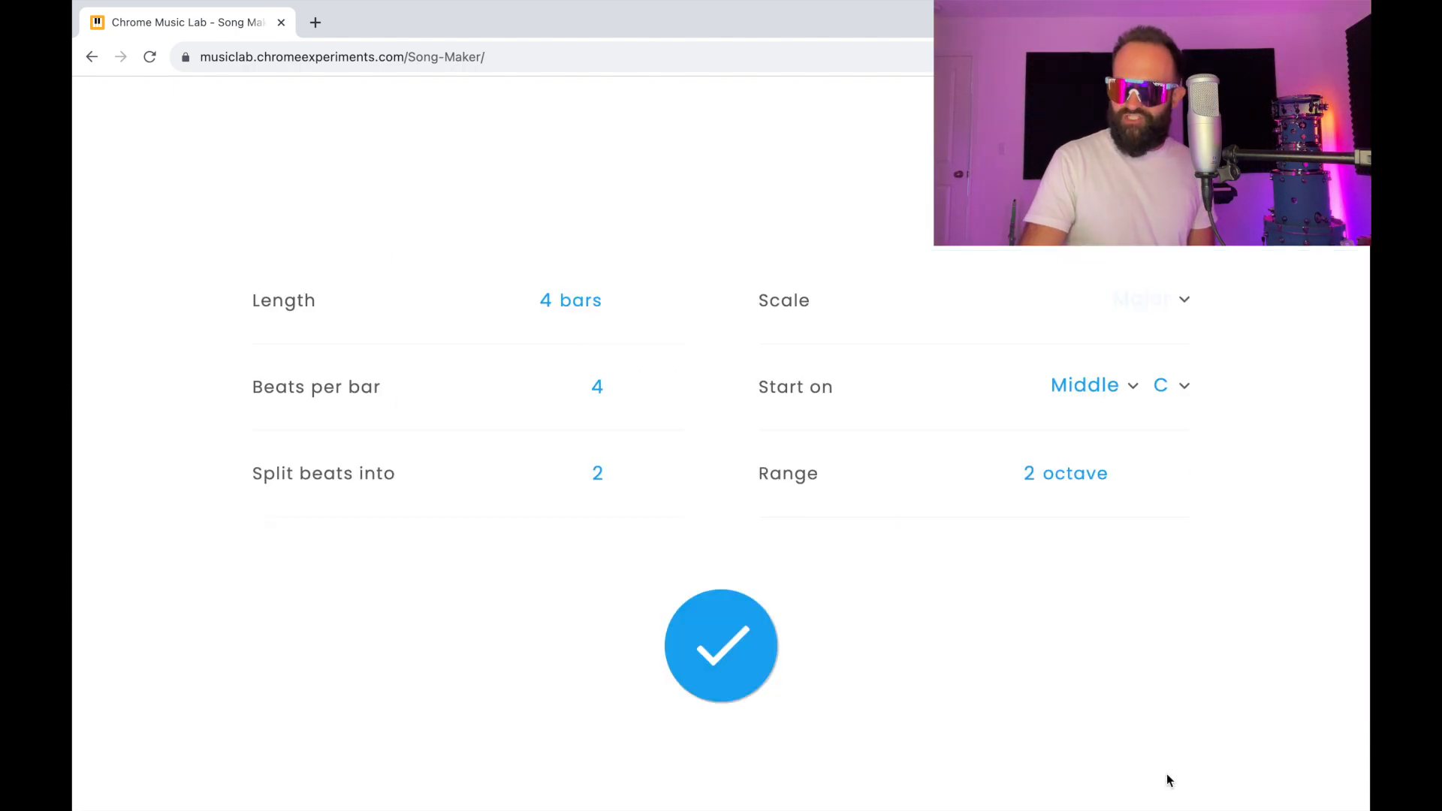
pyautogui.click(1179, 299)
pyautogui.click(1170, 360)
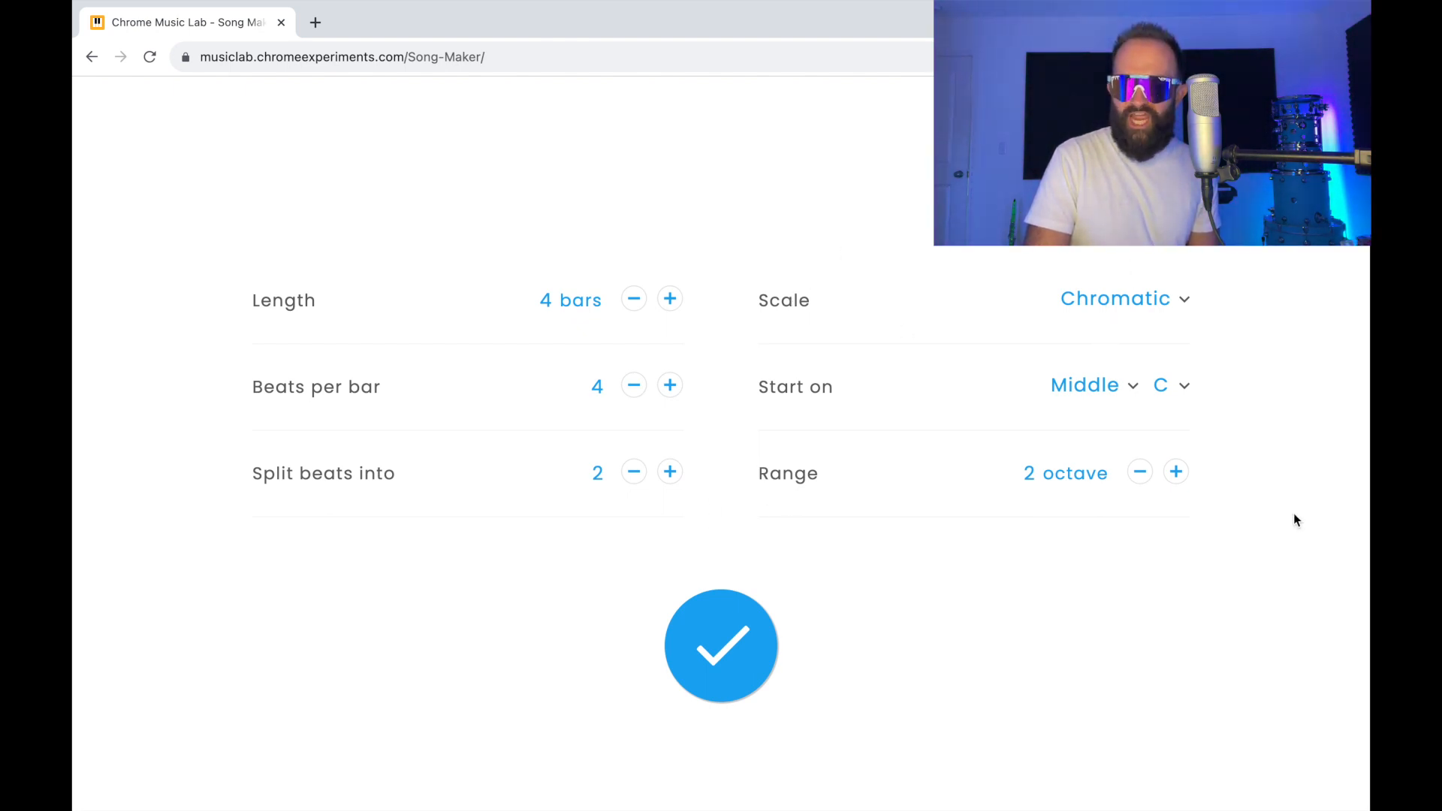
pyautogui.click(1177, 472)
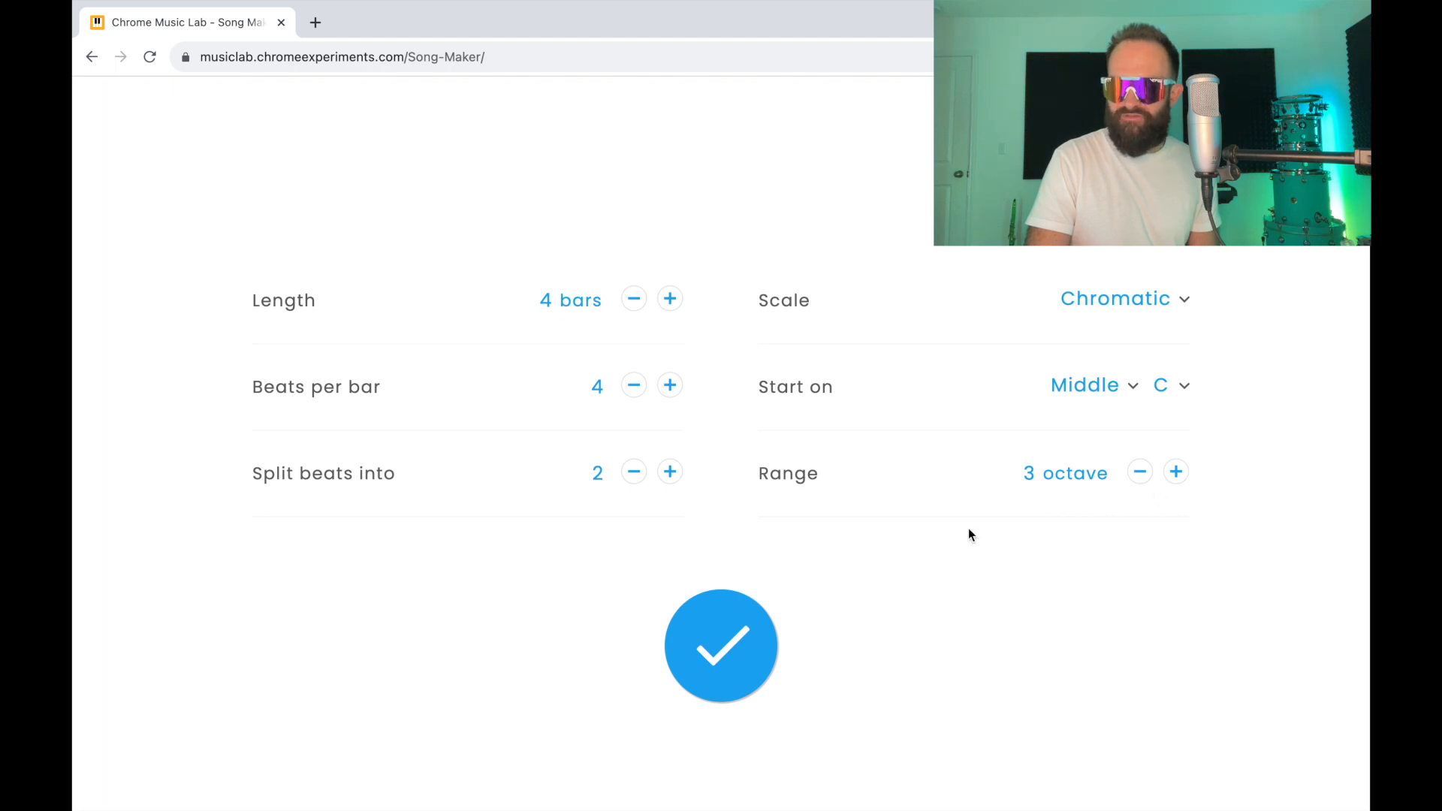
pyautogui.click(720, 644)
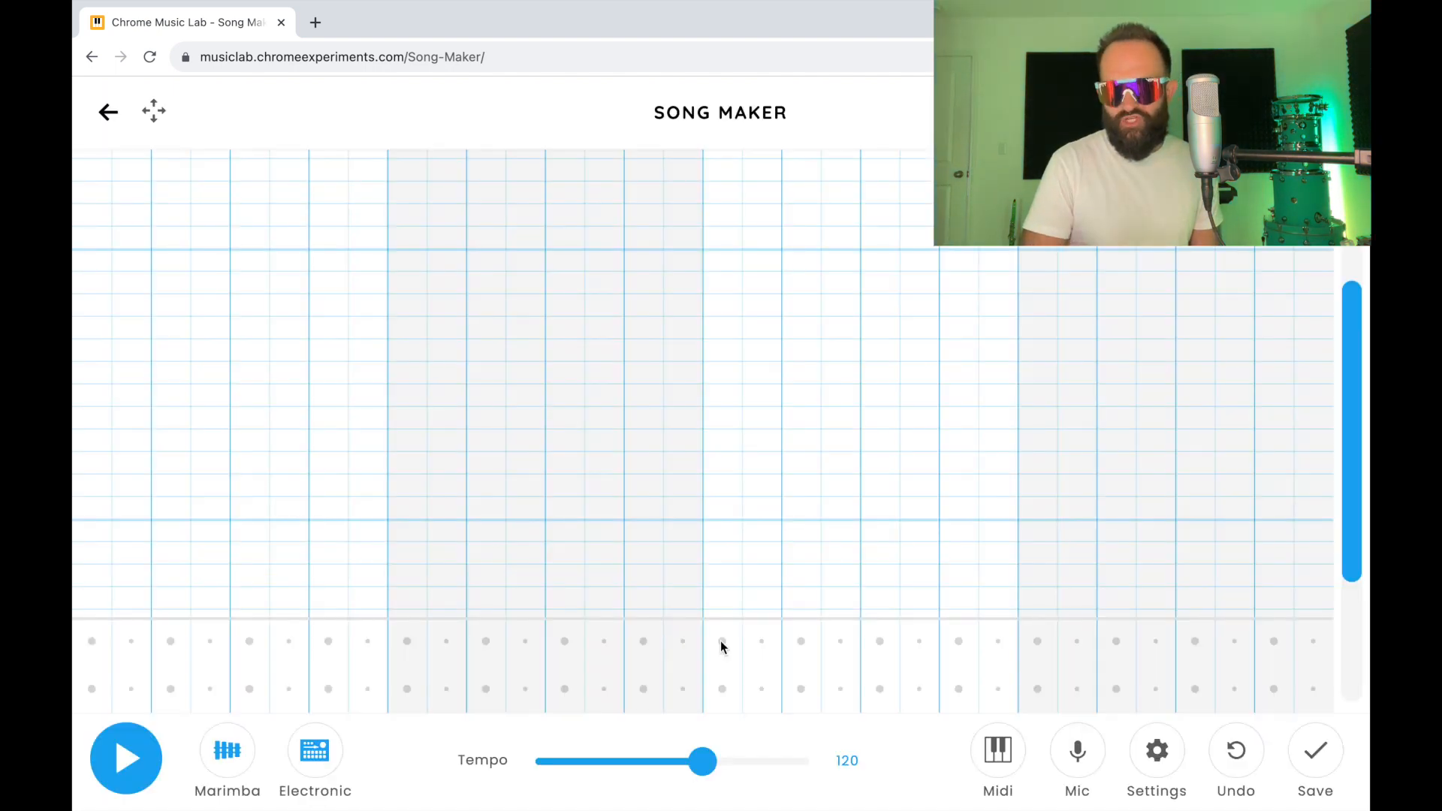
# Step: Set the tempo to 110 and the melody instrument to Piano
pyautogui.moveTo(1349, 465); pyautogui.dragTo(1339, 586)
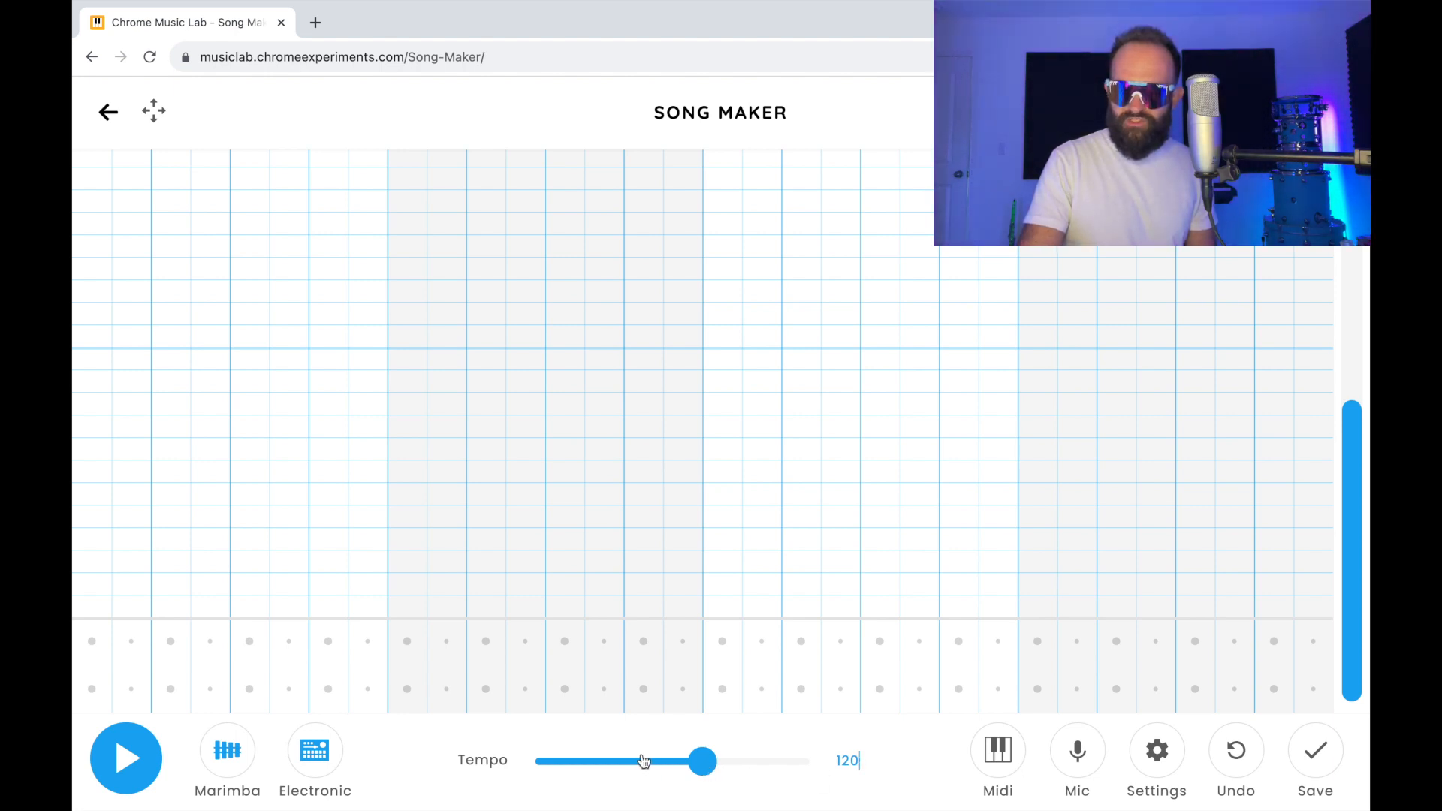
pyautogui.doubleClick(844, 760)
pyautogui.press('BackSpace')
pyautogui.write('110')
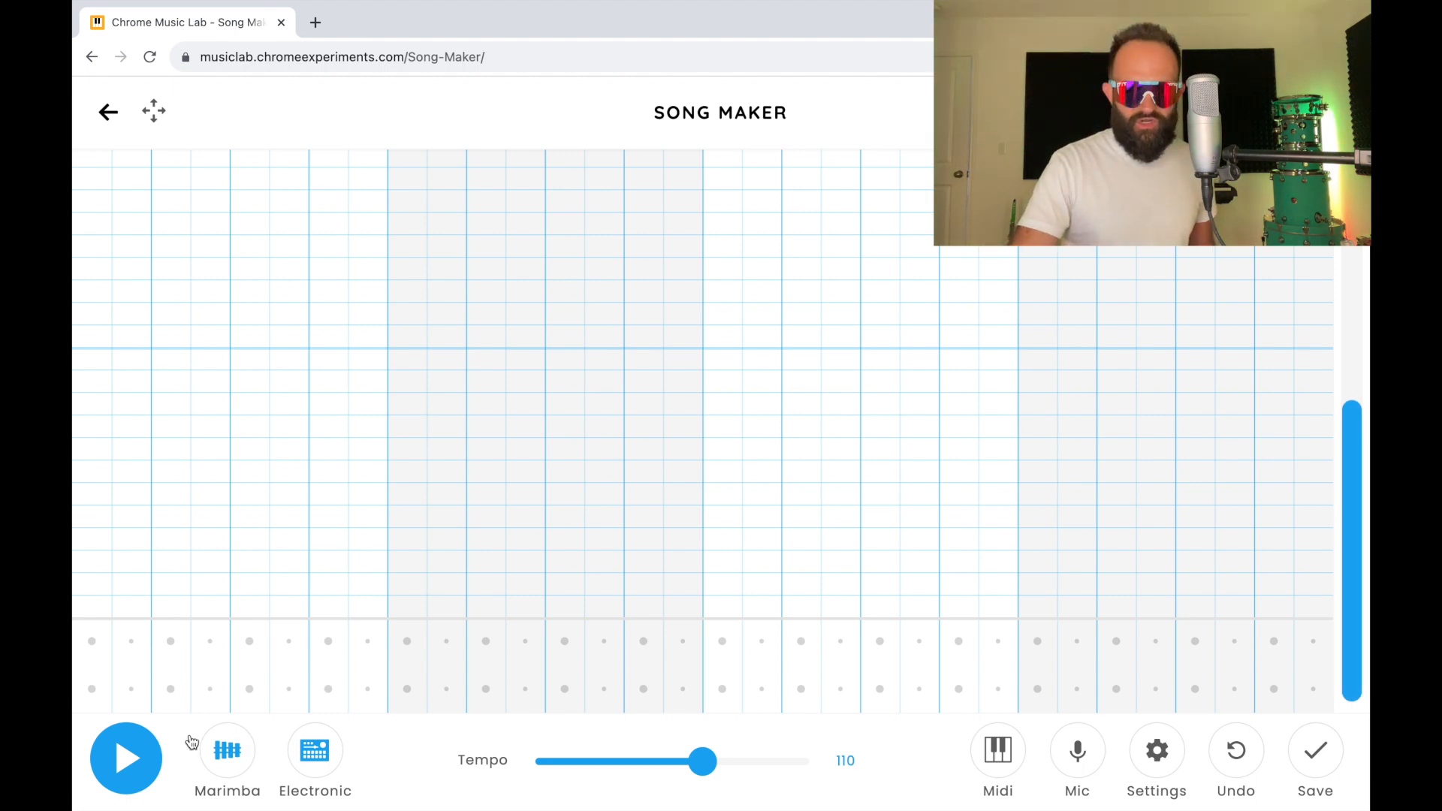
pyautogui.click(247, 765)
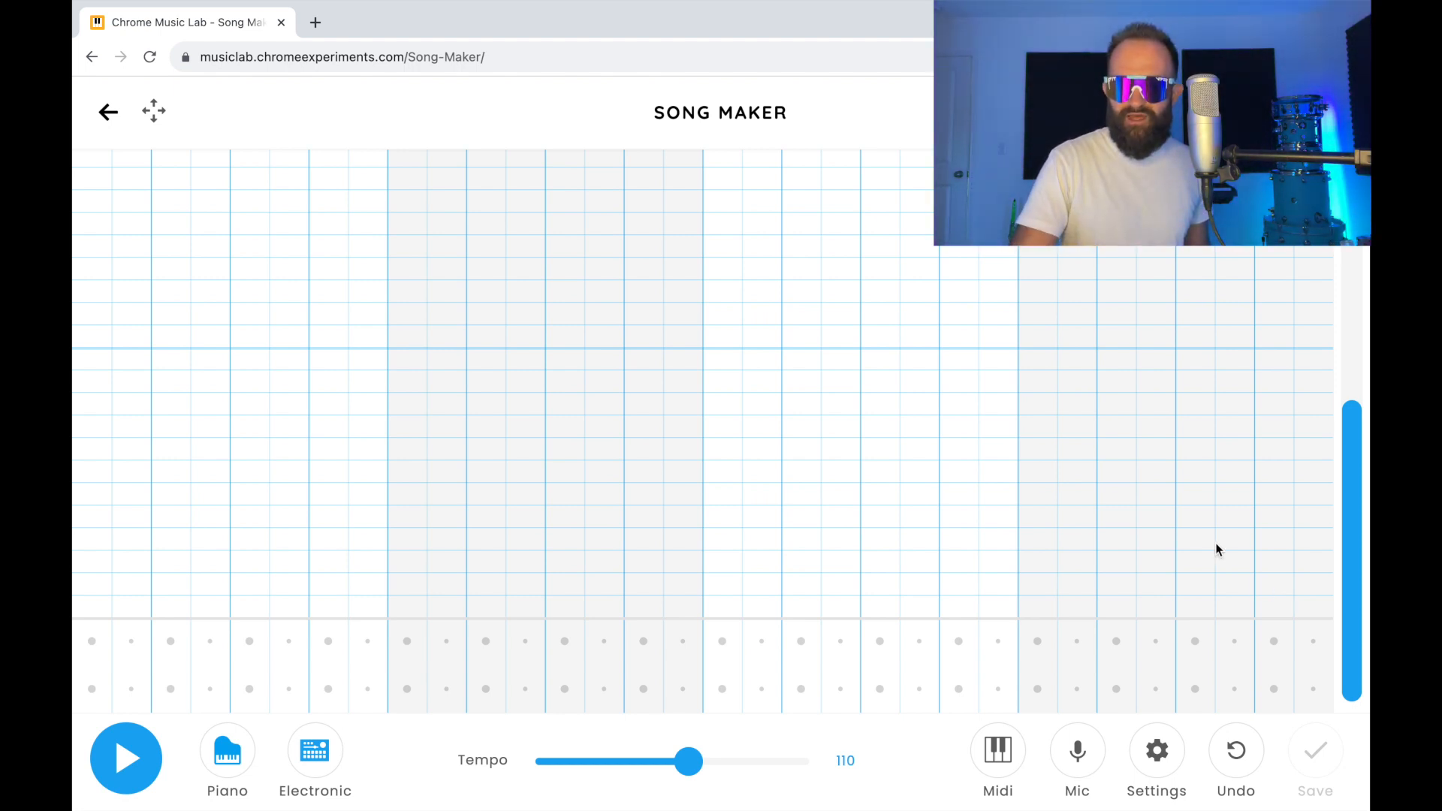
# Step: Place bass notes on the first beats of bars one to four: middle-octave C#, then lowest-octave G#, A# and F#, and play them back
pyautogui.click(99, 319)
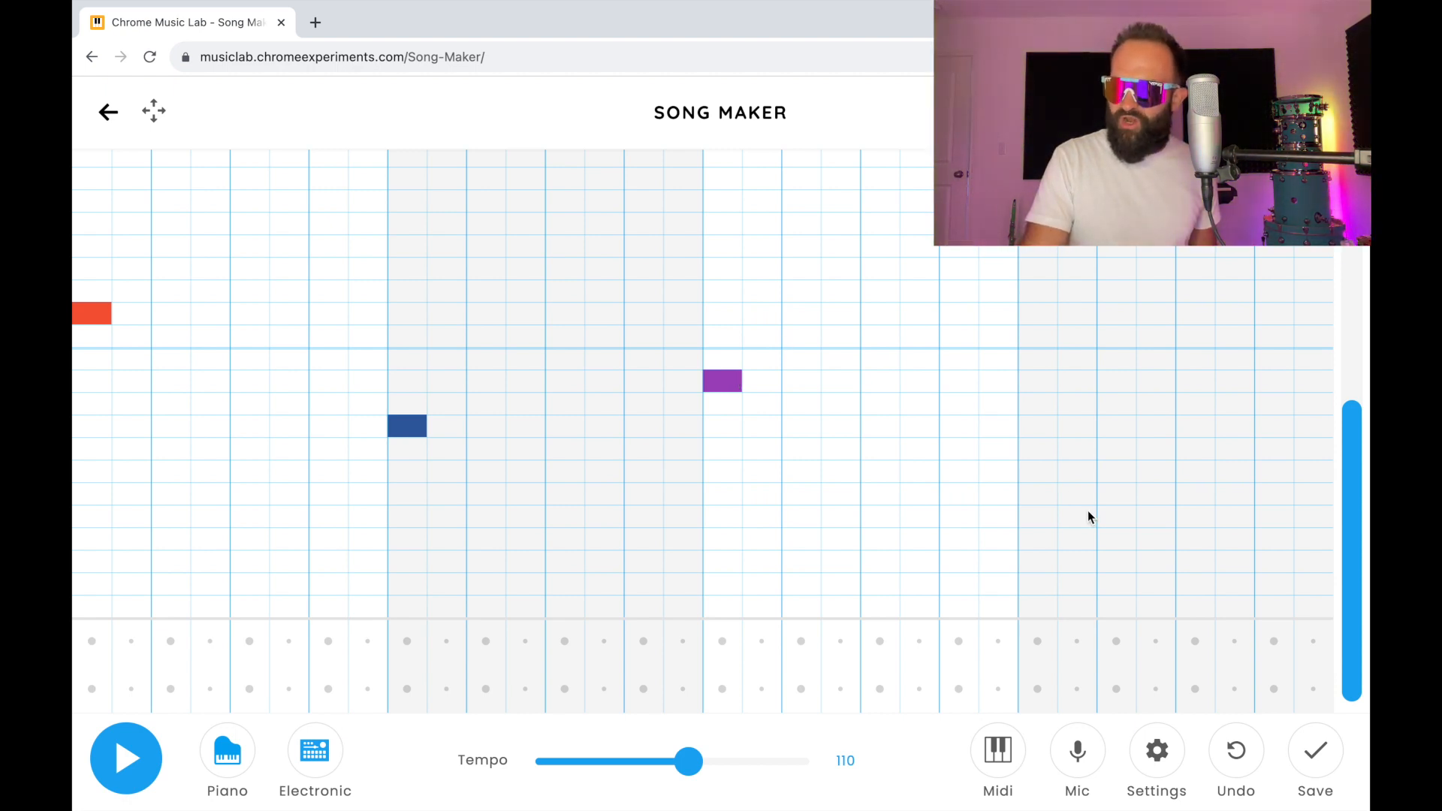
pyautogui.click(1039, 473)
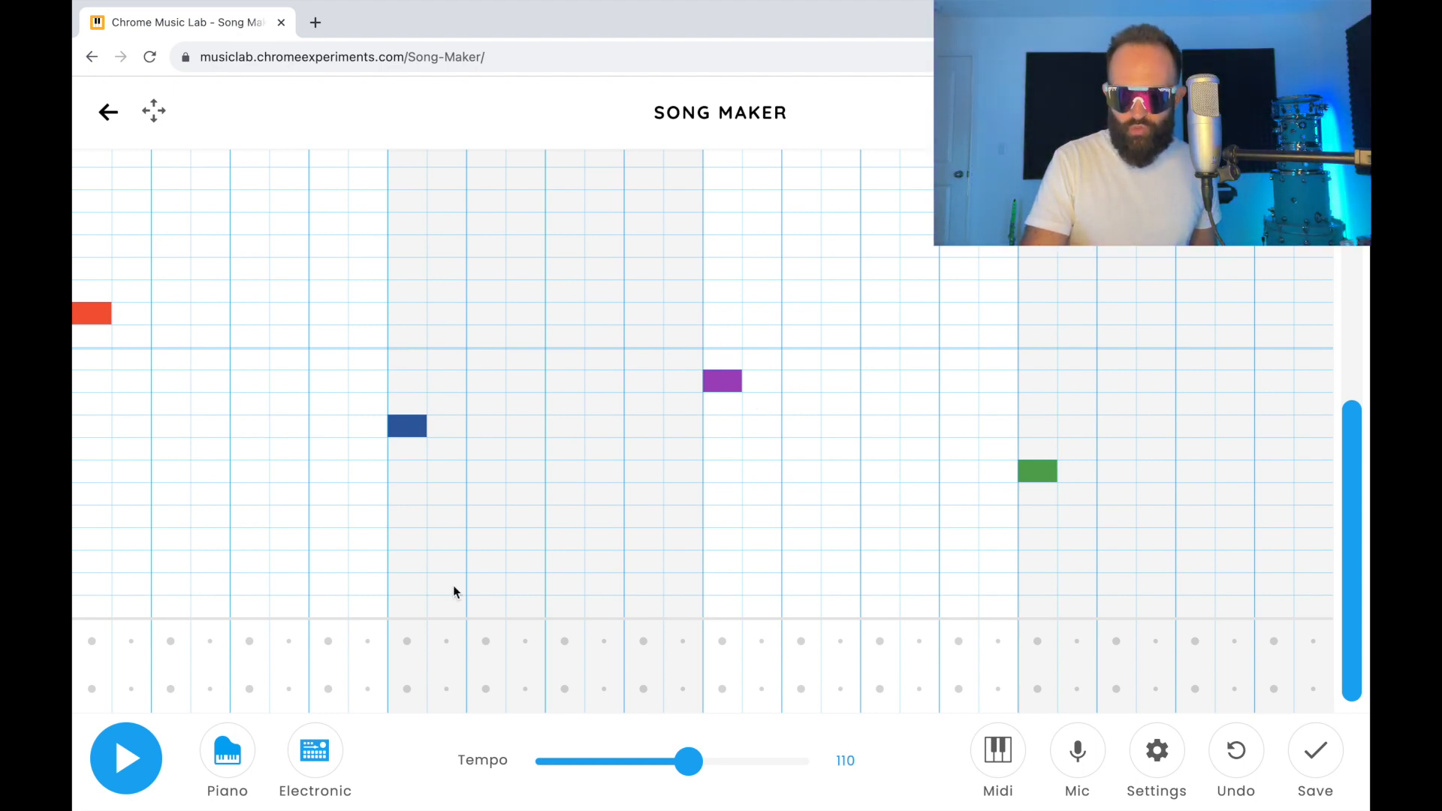
pyautogui.click(106, 766)
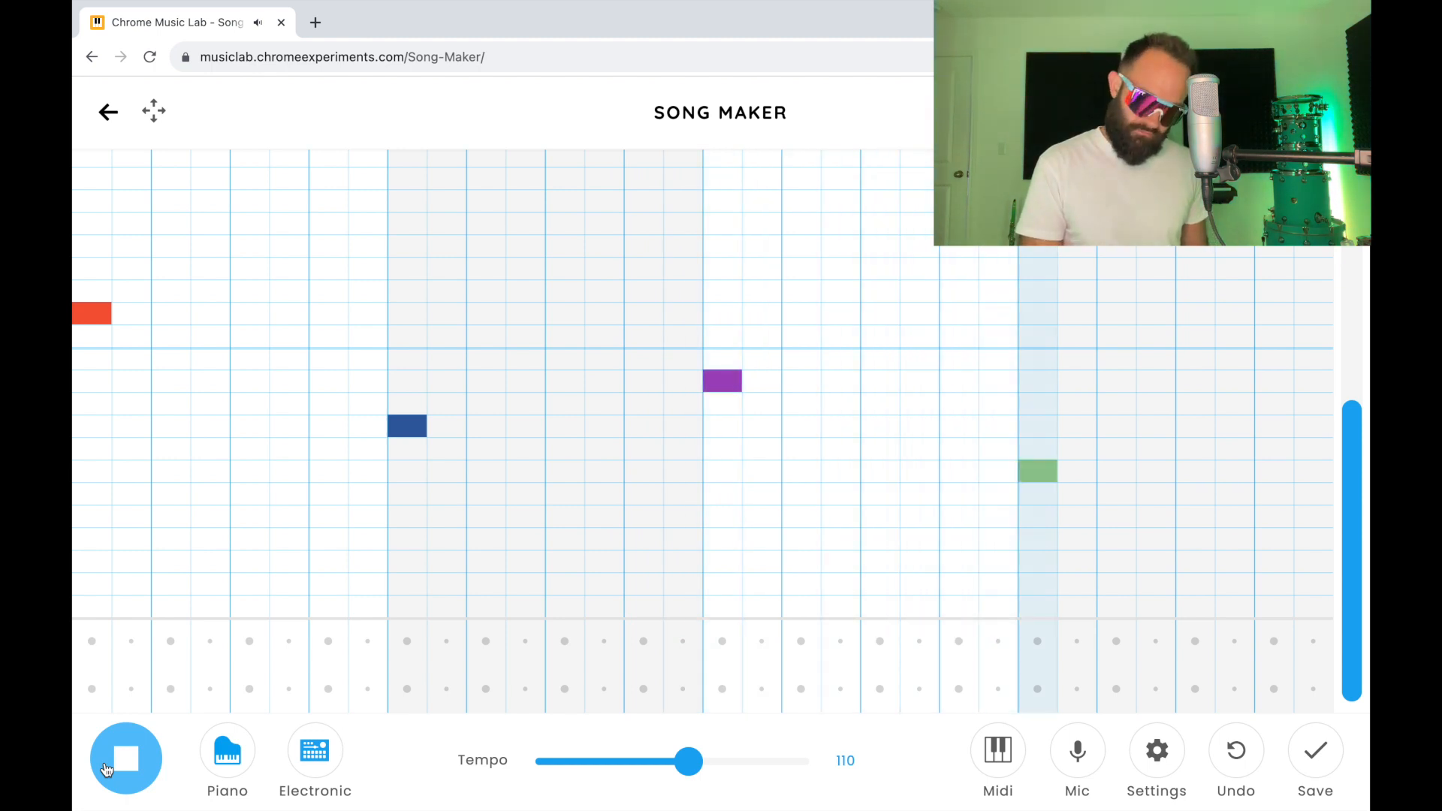
pyautogui.click(106, 767)
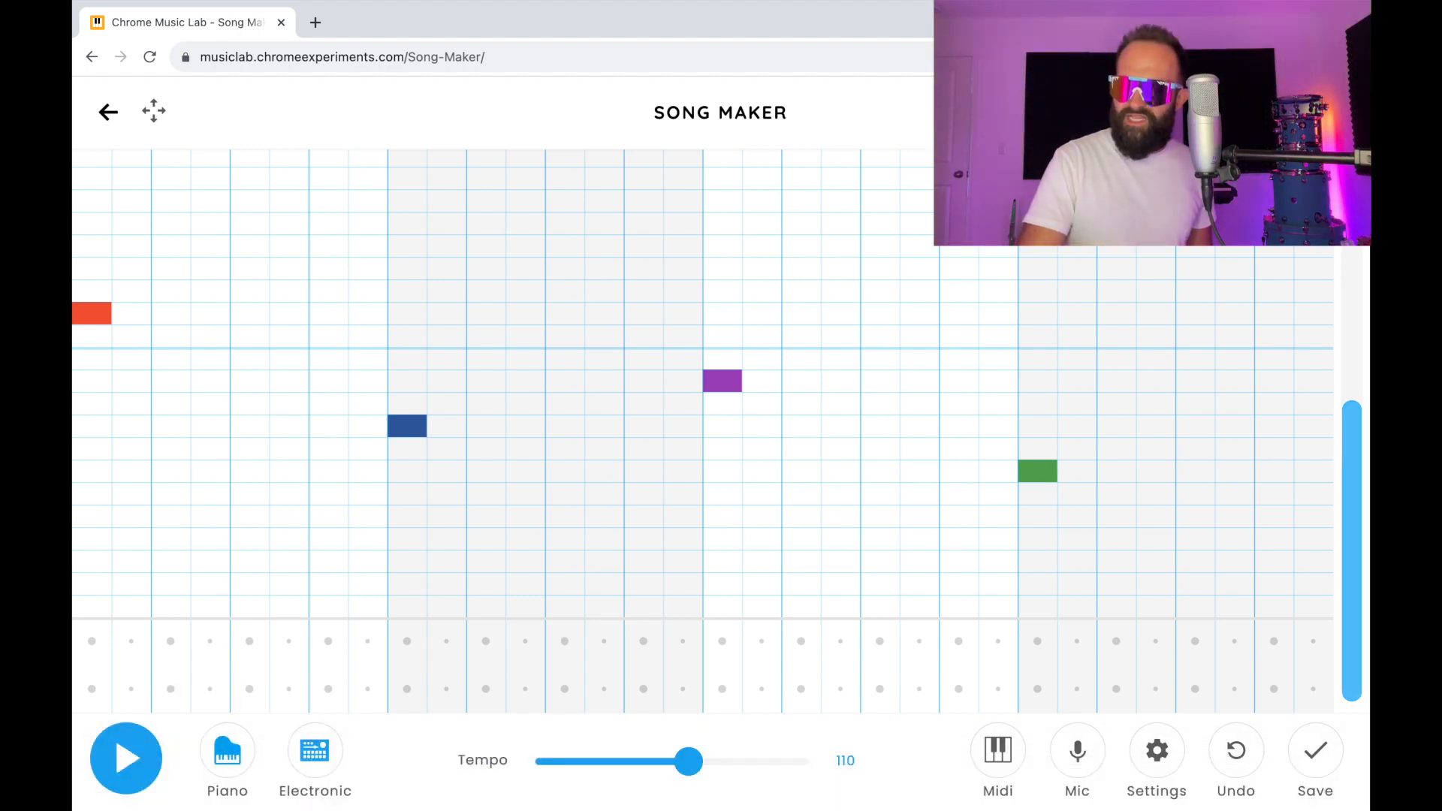
# Step: Fill the first bar with top-octave F on all four beats and middle-octave G# on the off-beats
pyautogui.moveTo(1349, 467); pyautogui.dragTo(1349, 225)
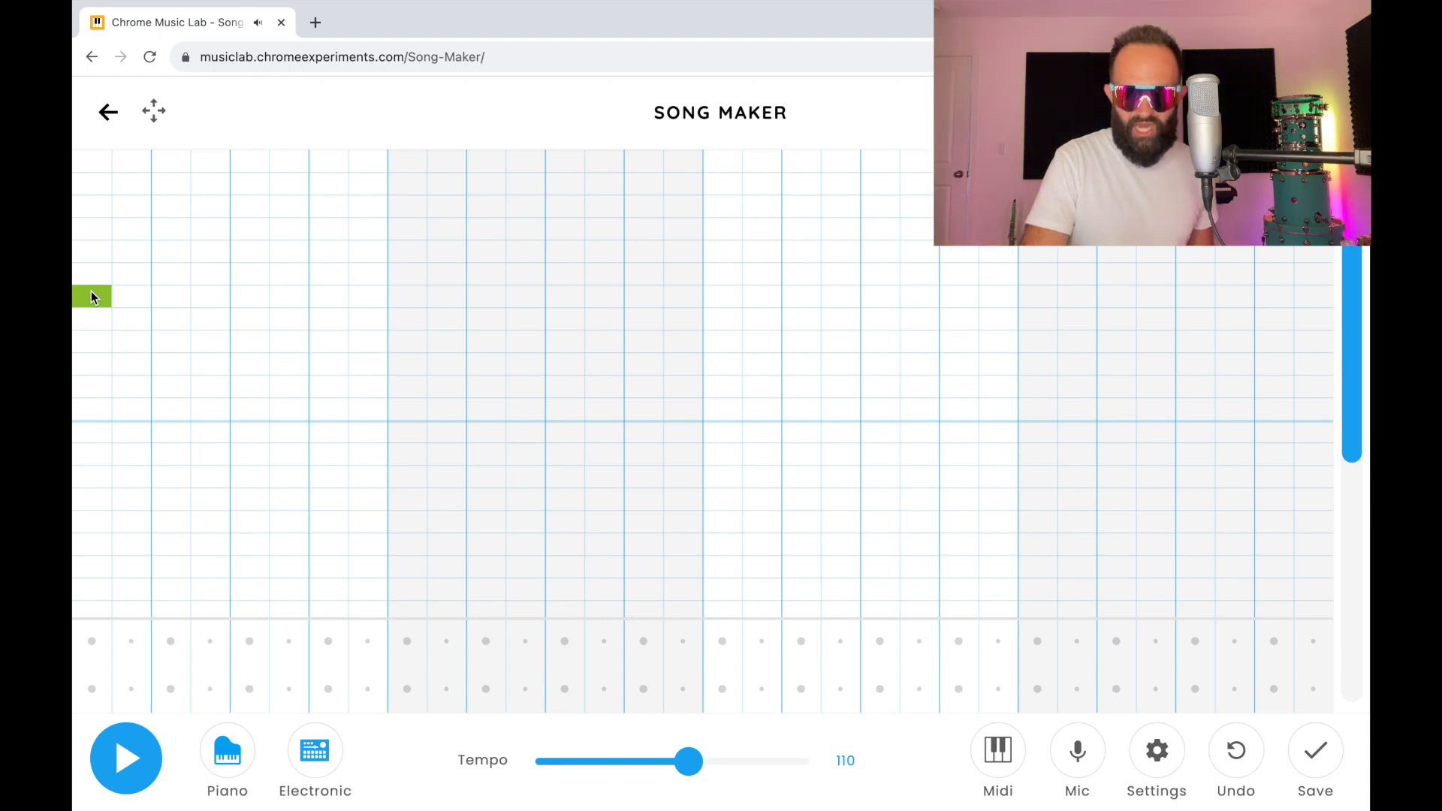
pyautogui.click(161, 290)
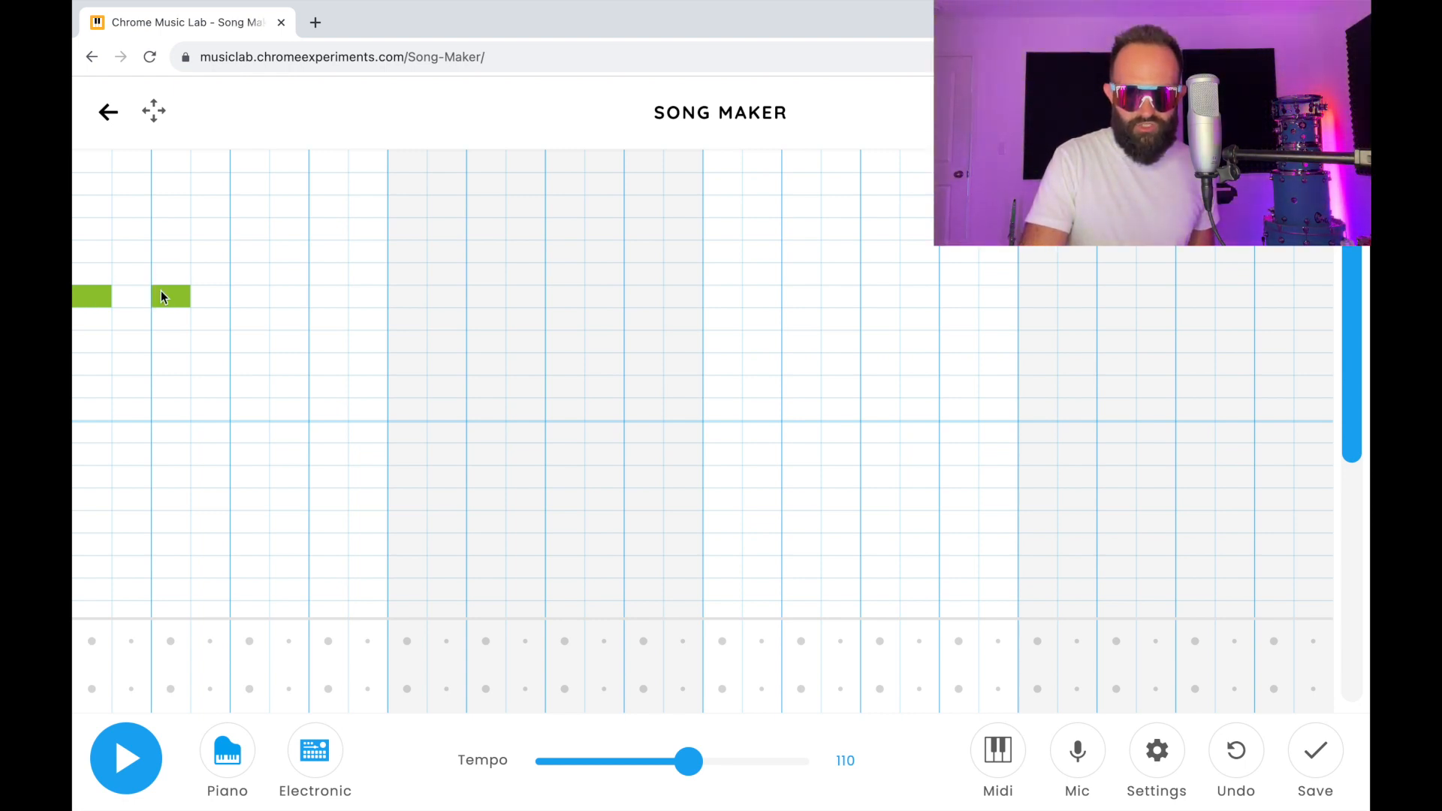
pyautogui.click(263, 297)
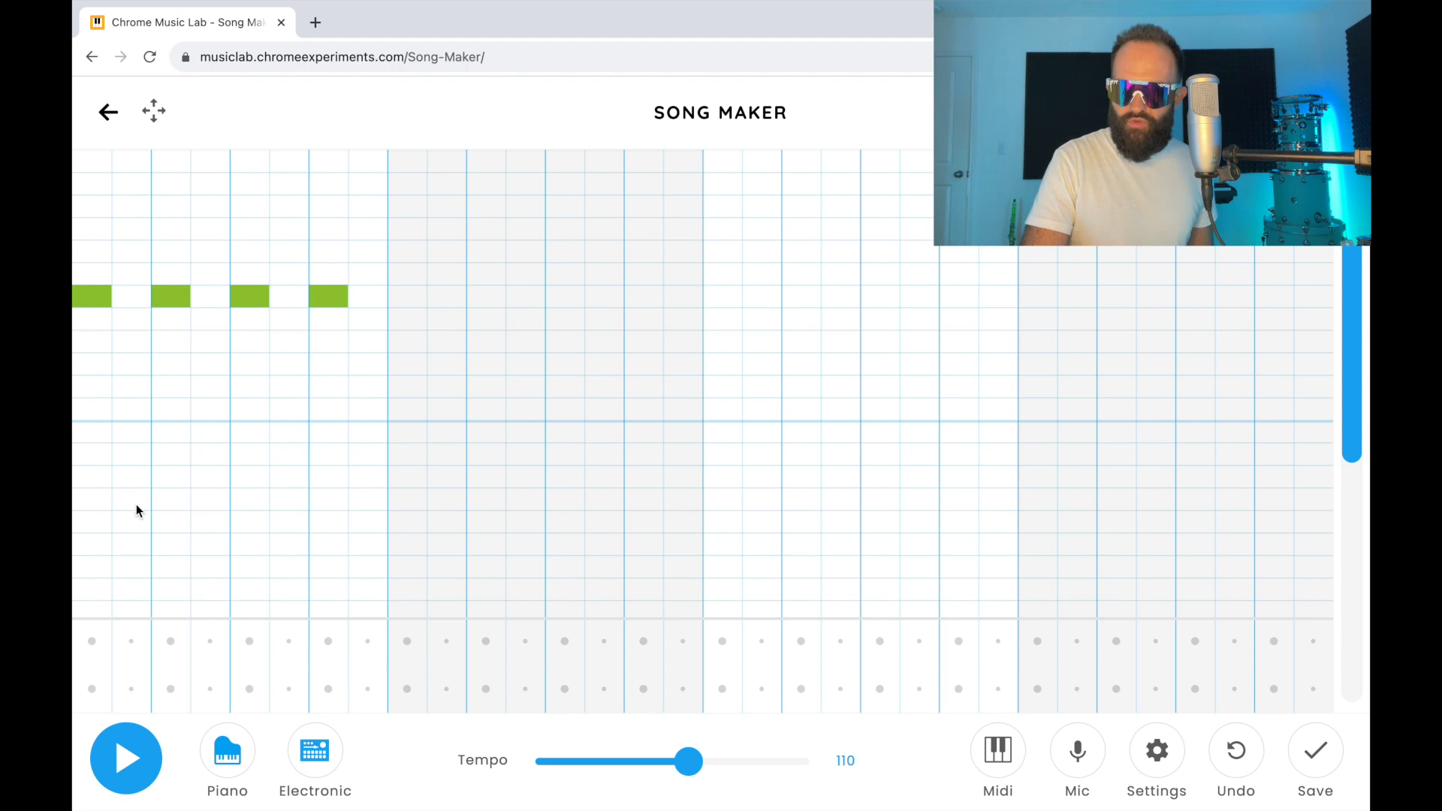
pyautogui.click(209, 500)
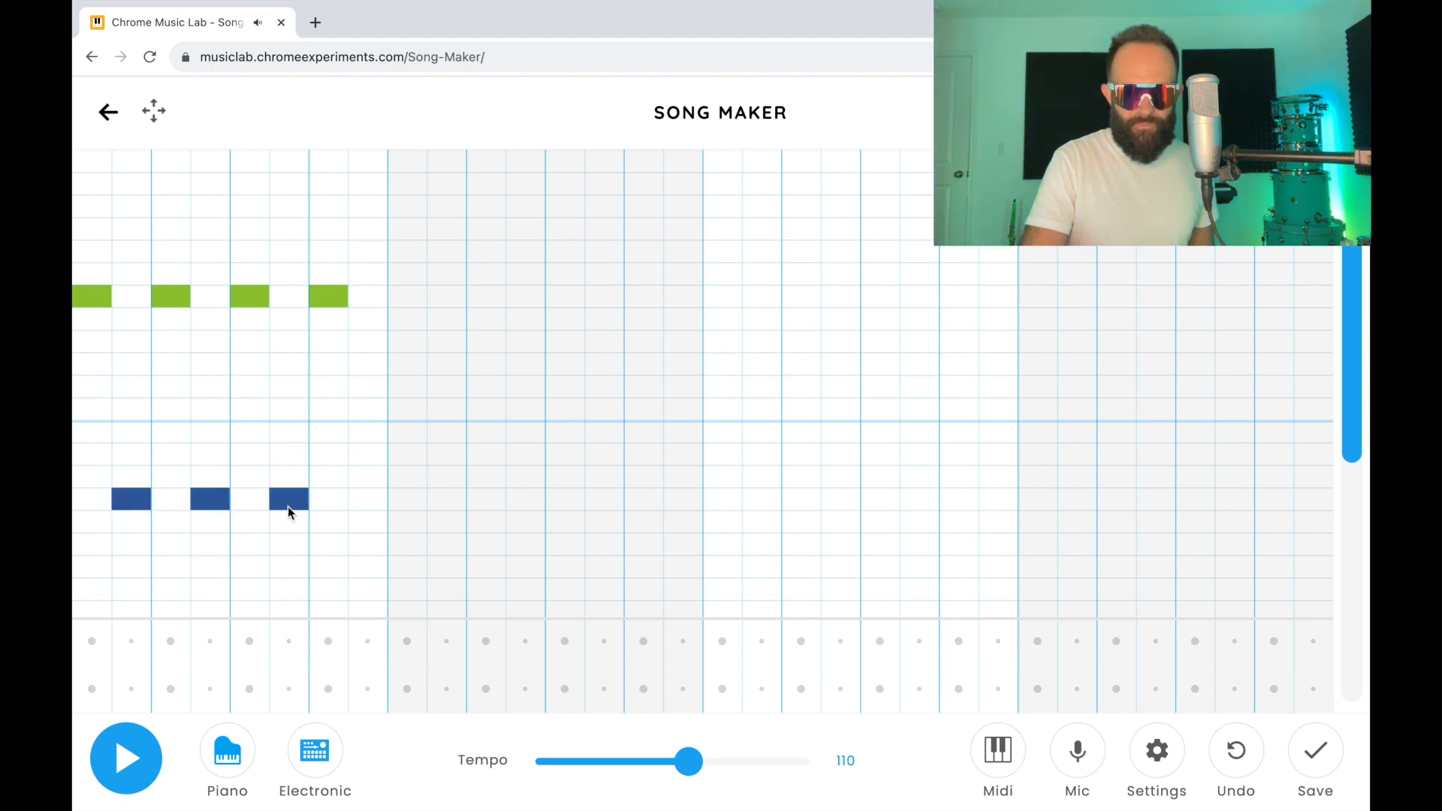
pyautogui.click(363, 500)
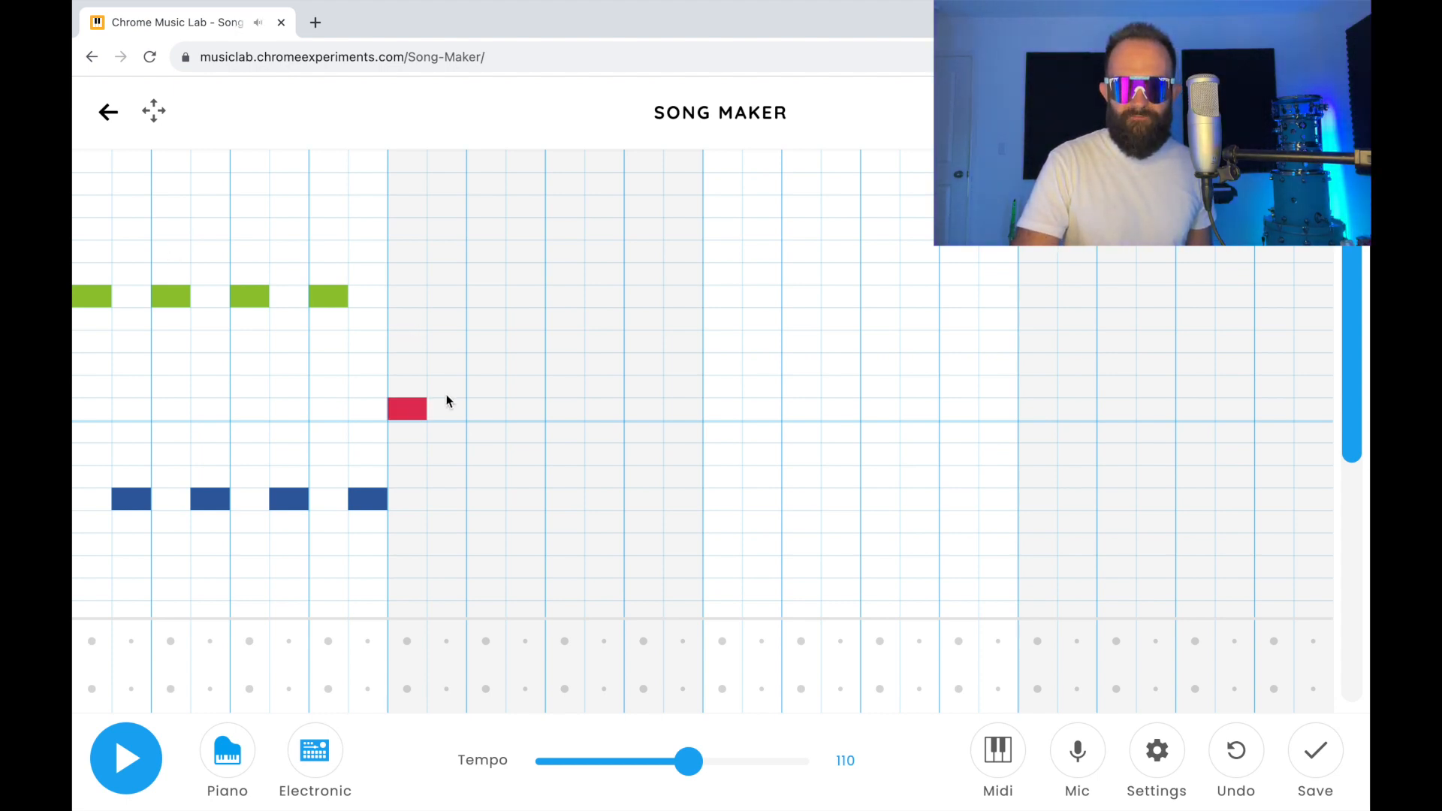
# Step: Fill the second bar with top-octave C on all four beats and middle-octave D# on the off-beats, and play the song back
pyautogui.click(571, 406)
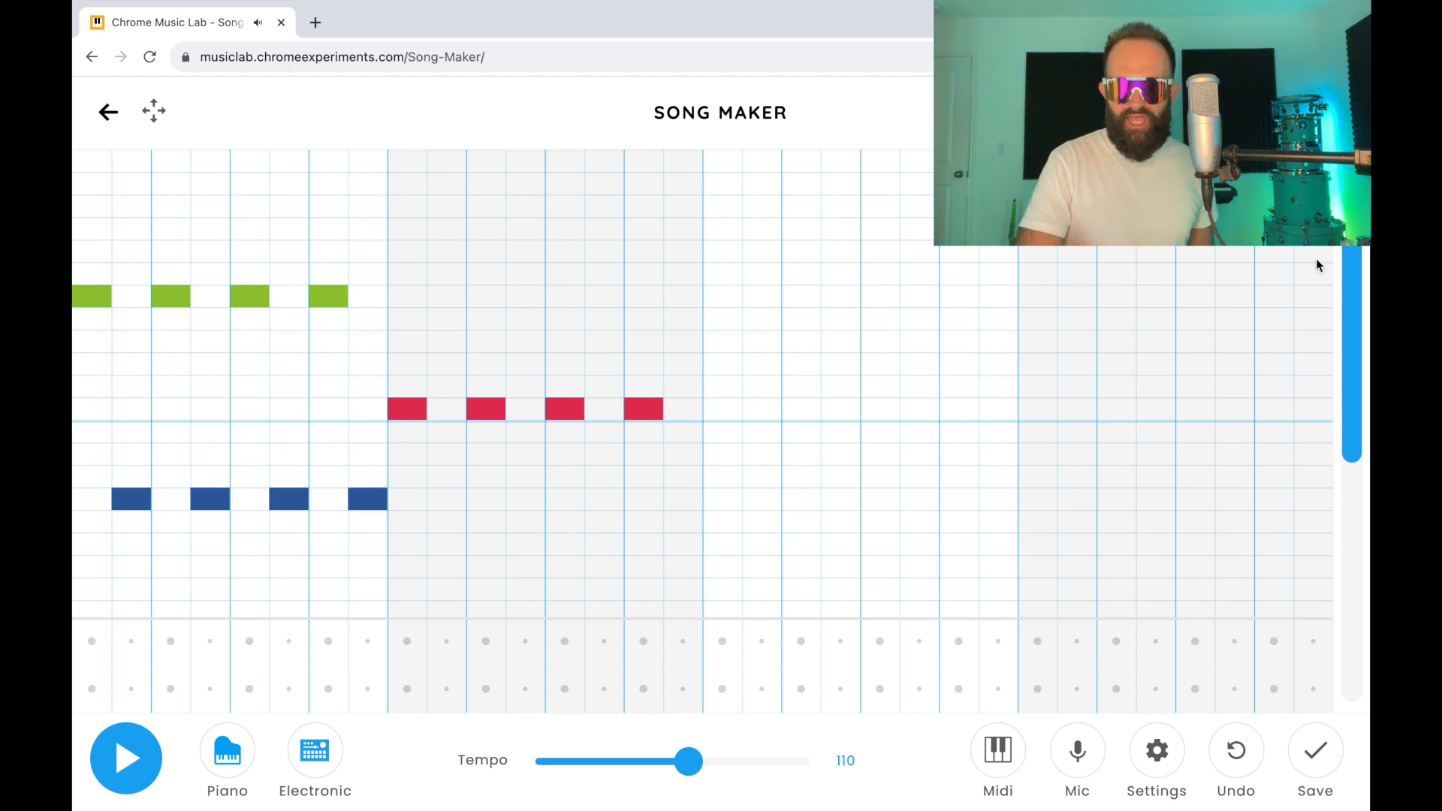
pyautogui.moveTo(1354, 268); pyautogui.dragTo(1360, 337)
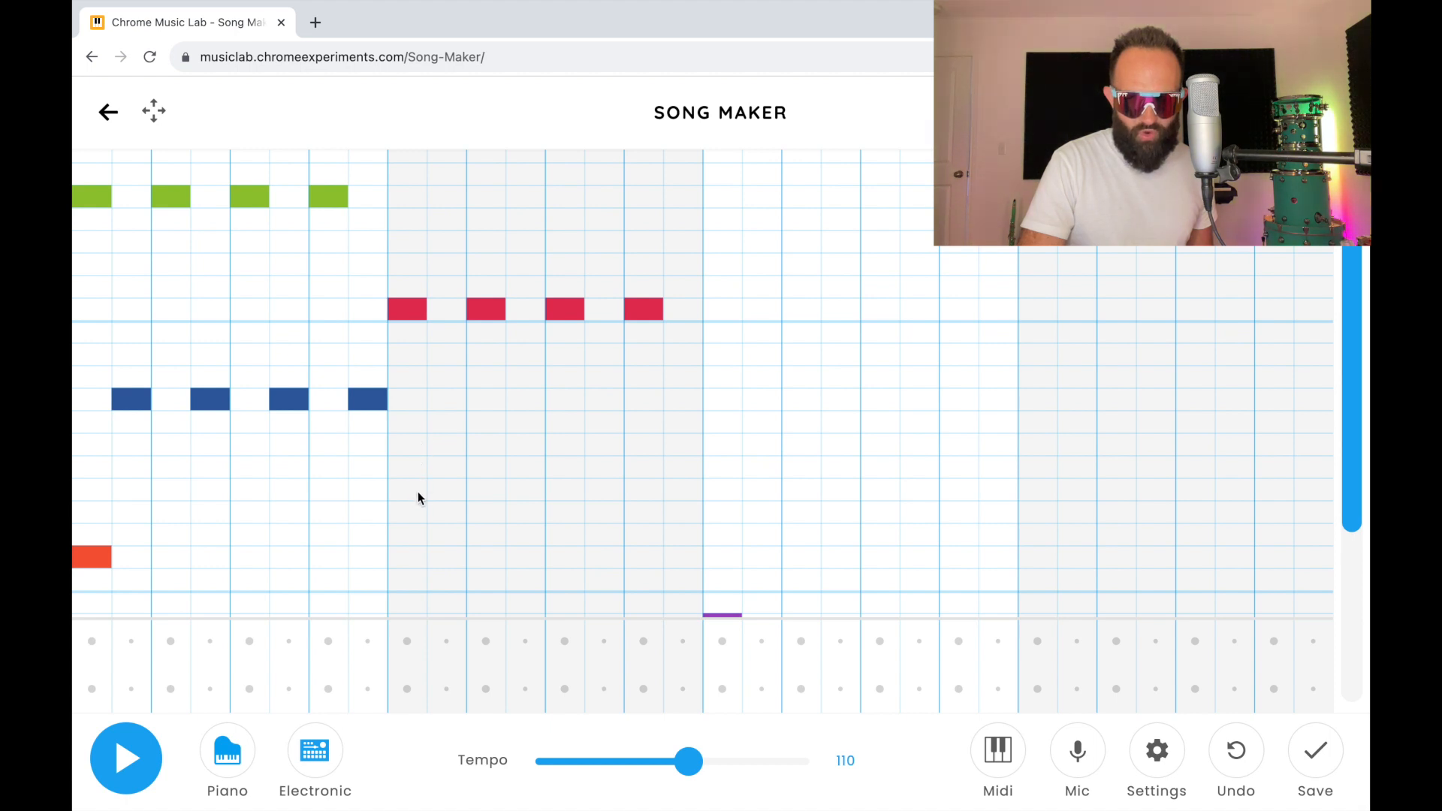
pyautogui.click(443, 503)
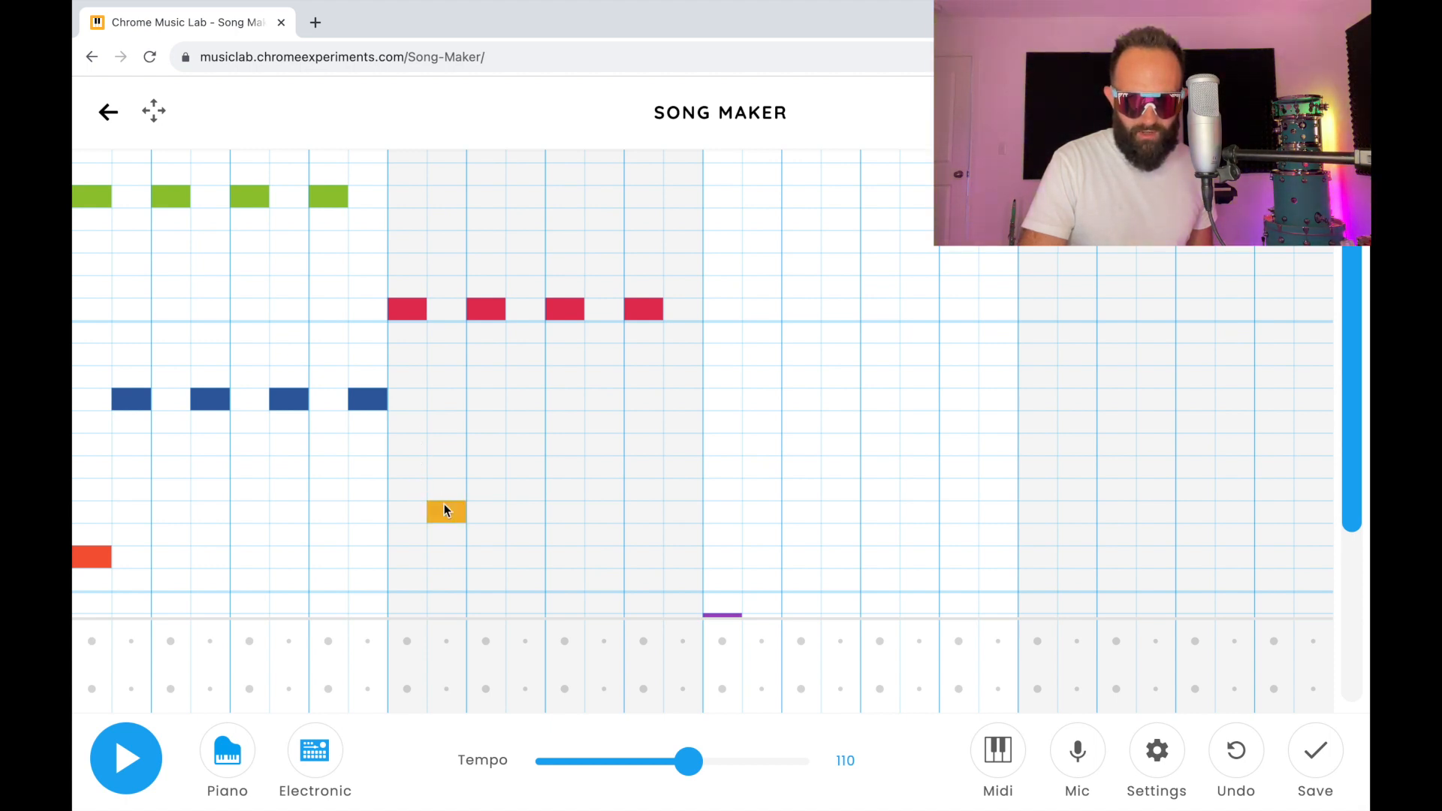
pyautogui.click(527, 503)
pyautogui.click(600, 510)
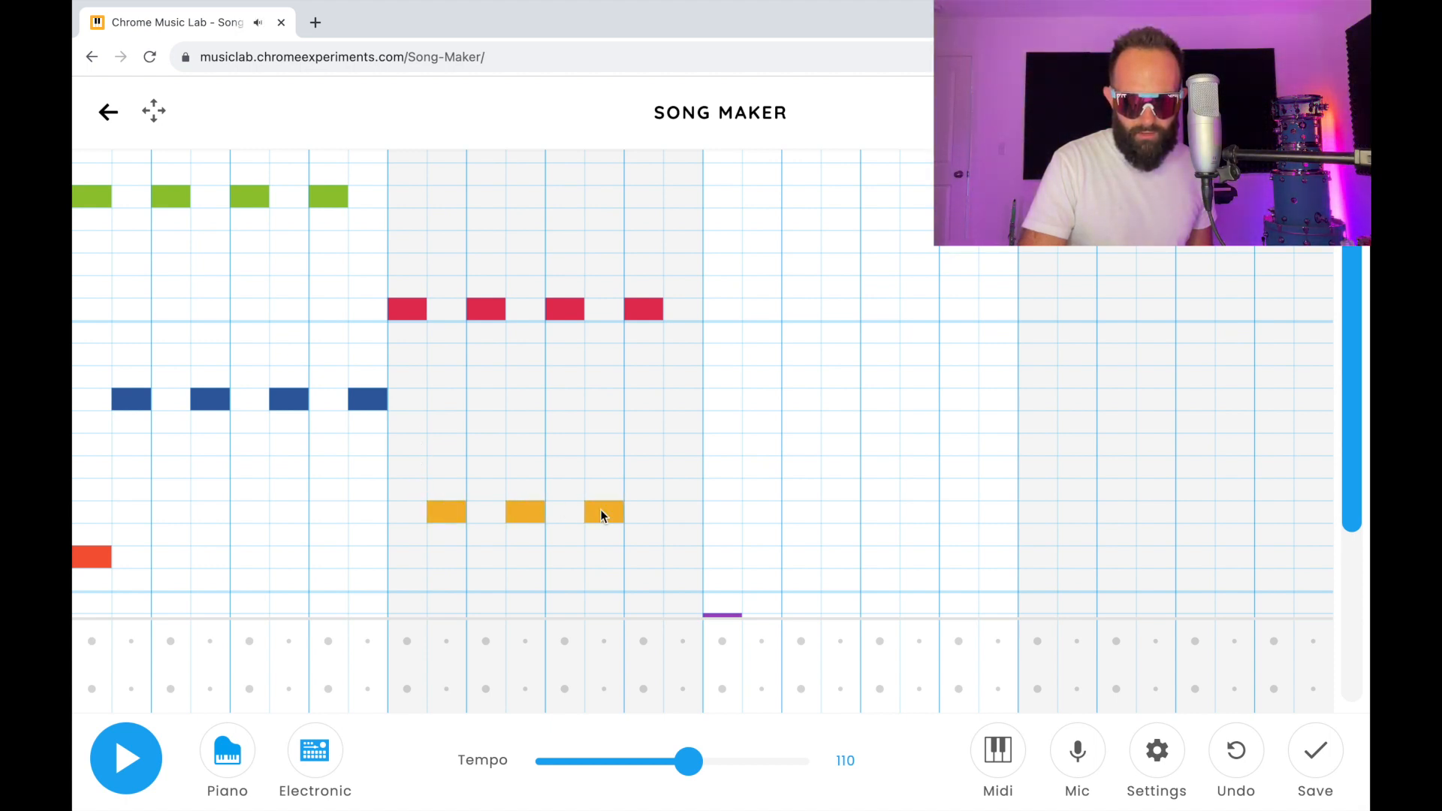
pyautogui.click(683, 511)
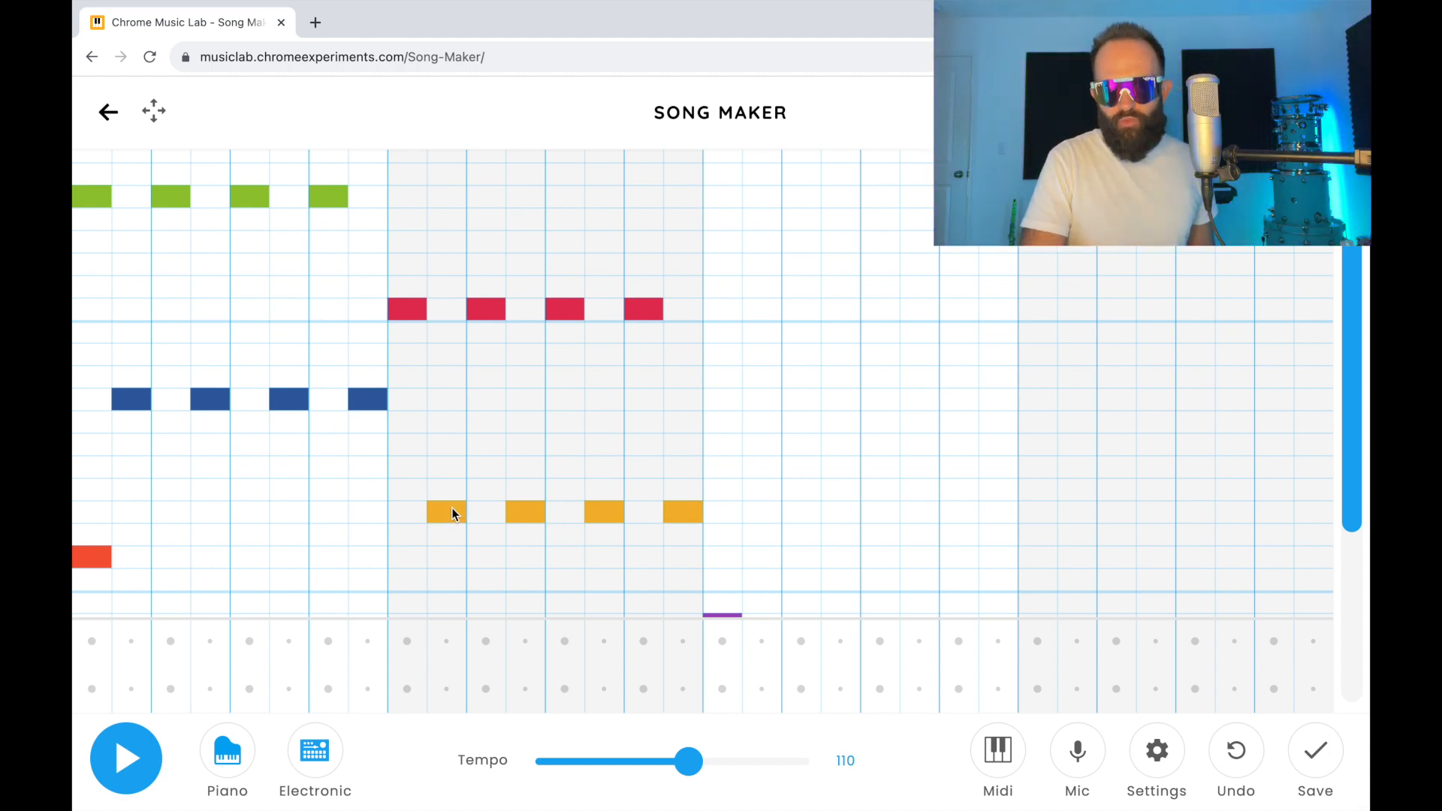
pyautogui.click(121, 756)
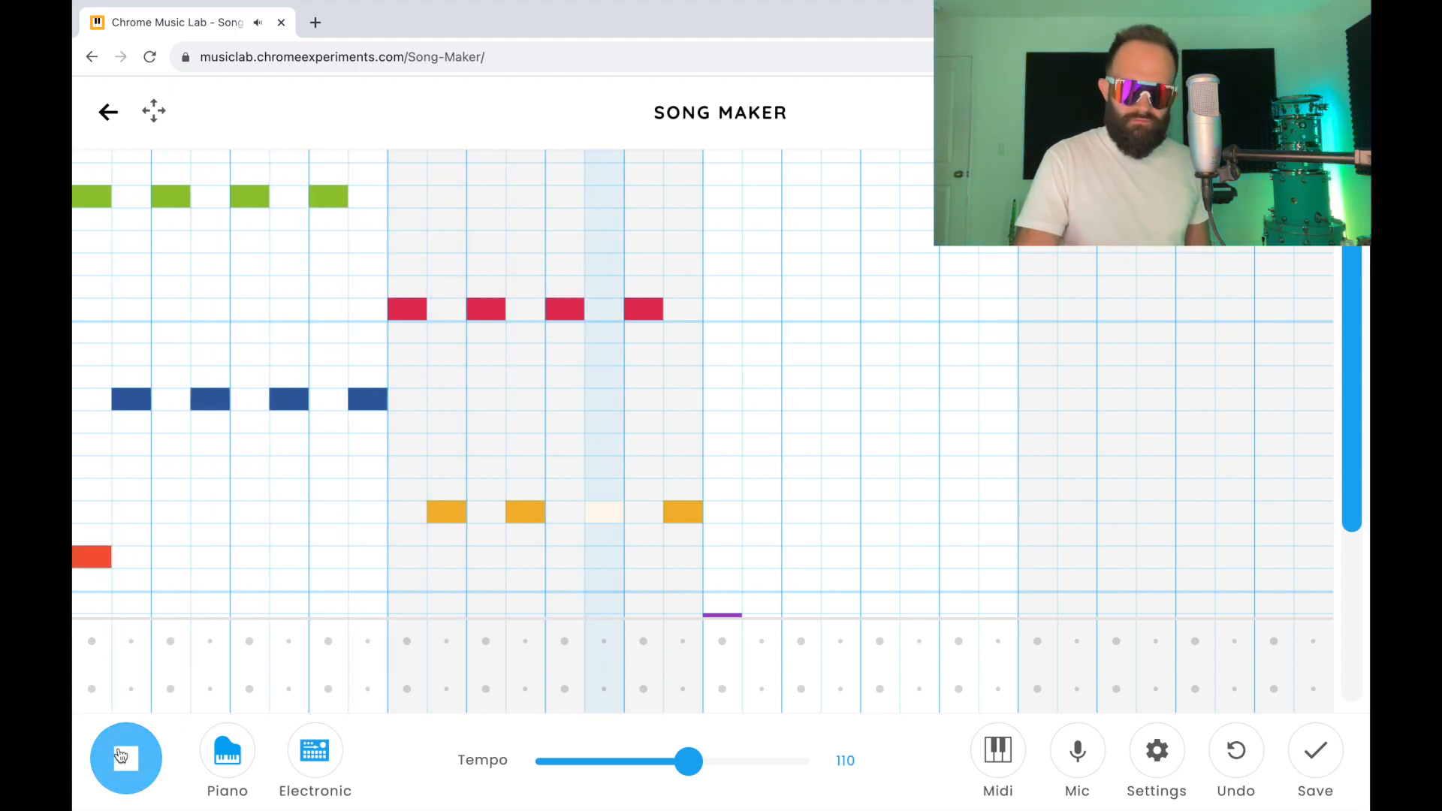
pyautogui.click(120, 755)
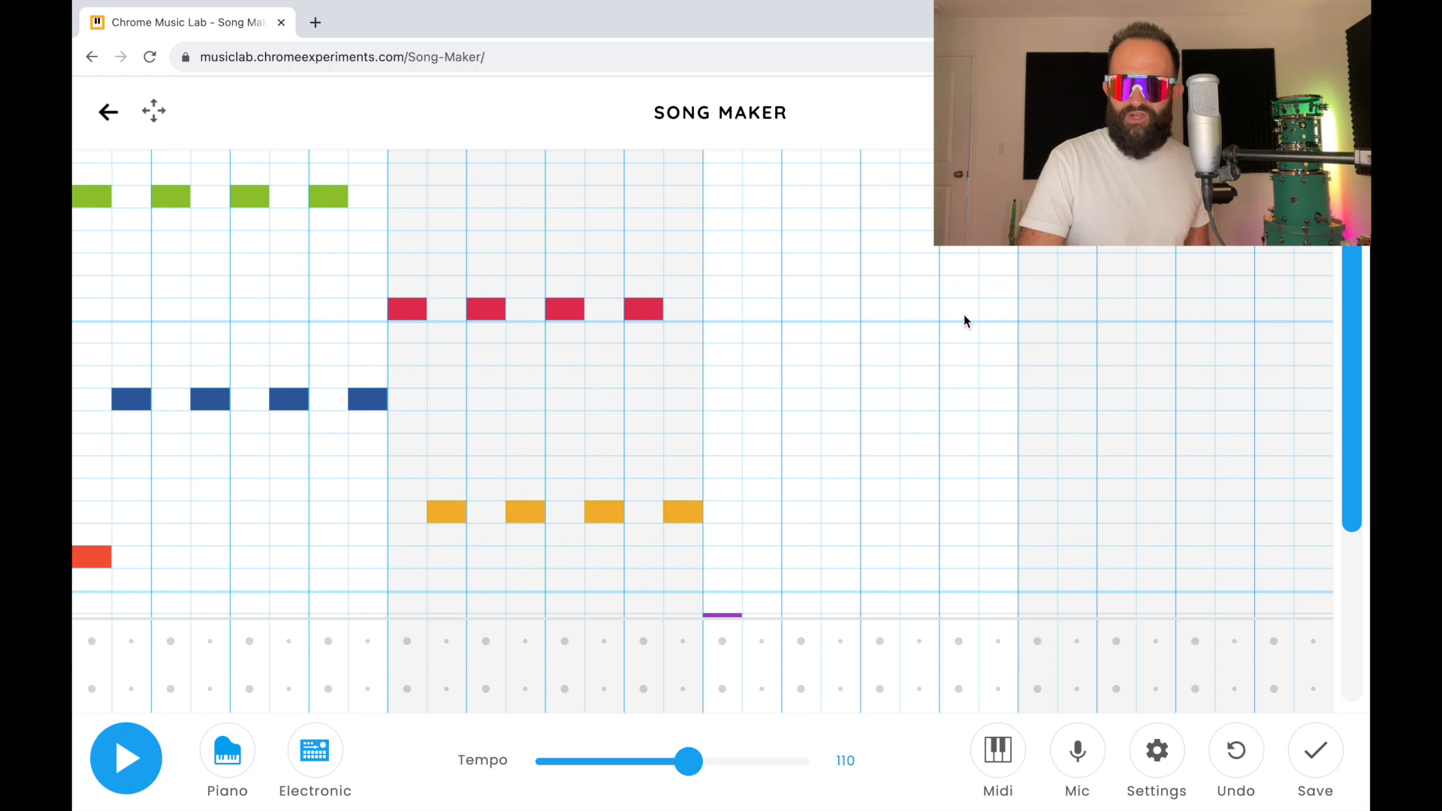
# Step: Fill the third bar with top-octave C# on the beats and middle-octave F on the off-beats, and play the song back
pyautogui.click(727, 286)
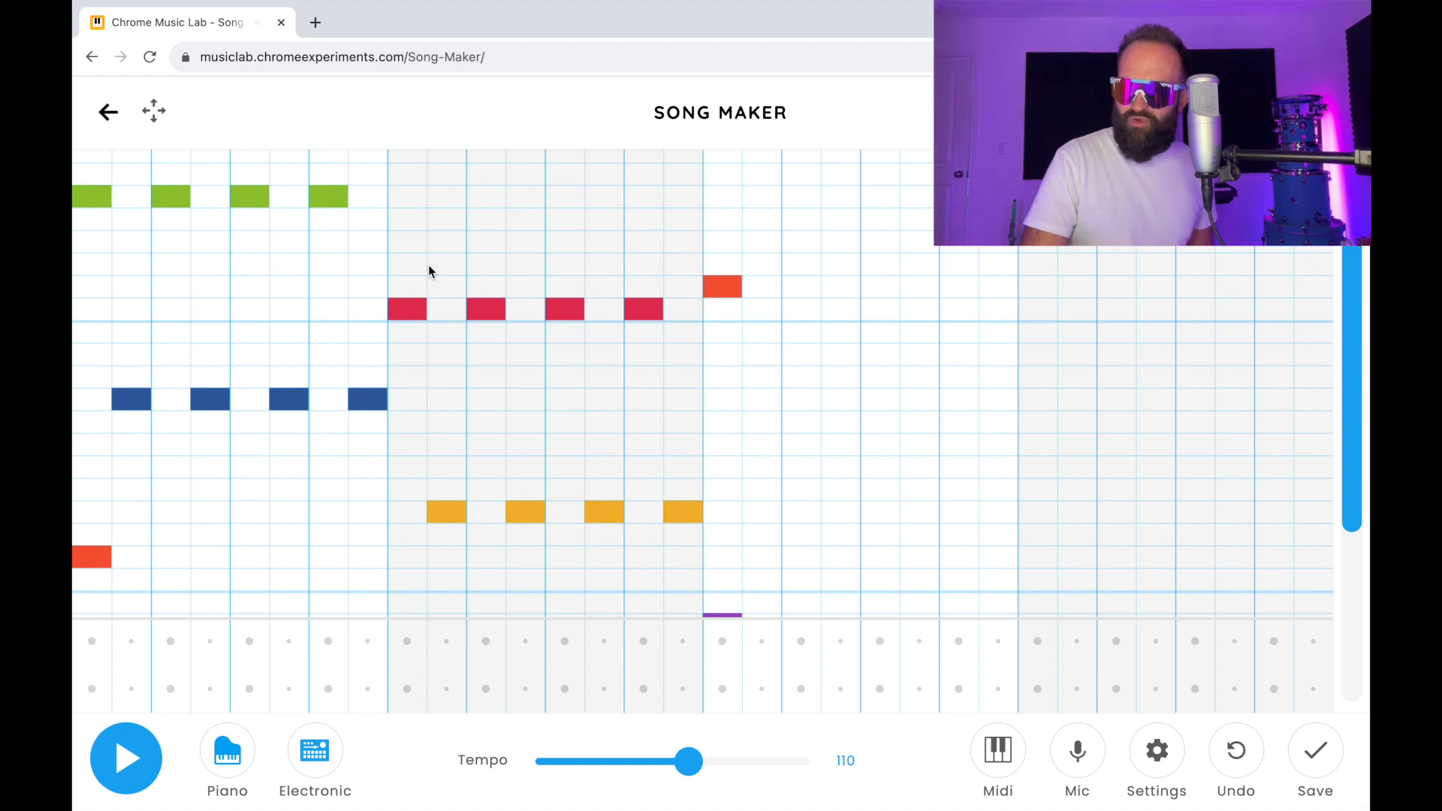
pyautogui.click(809, 287)
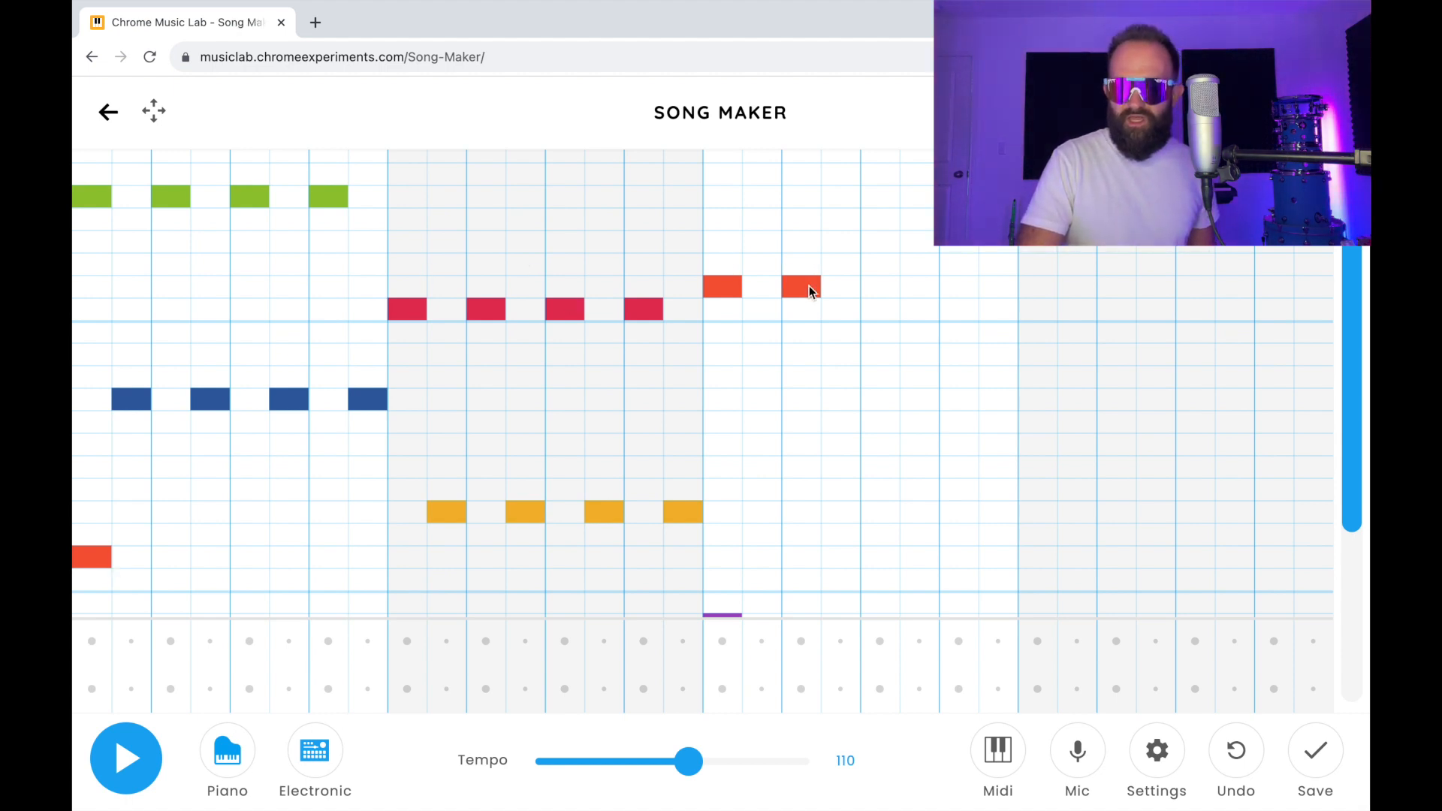
pyautogui.click(958, 285)
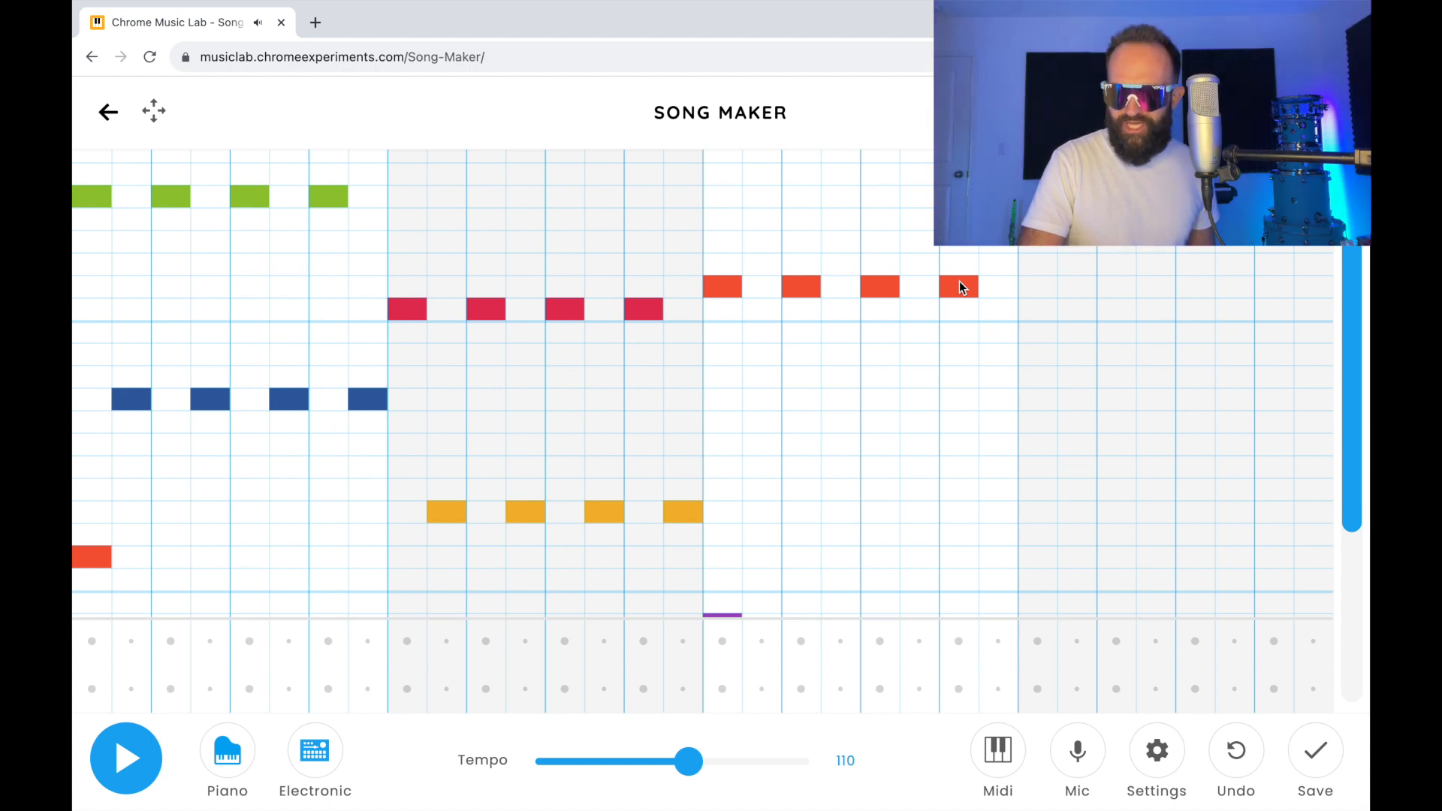
pyautogui.click(758, 464)
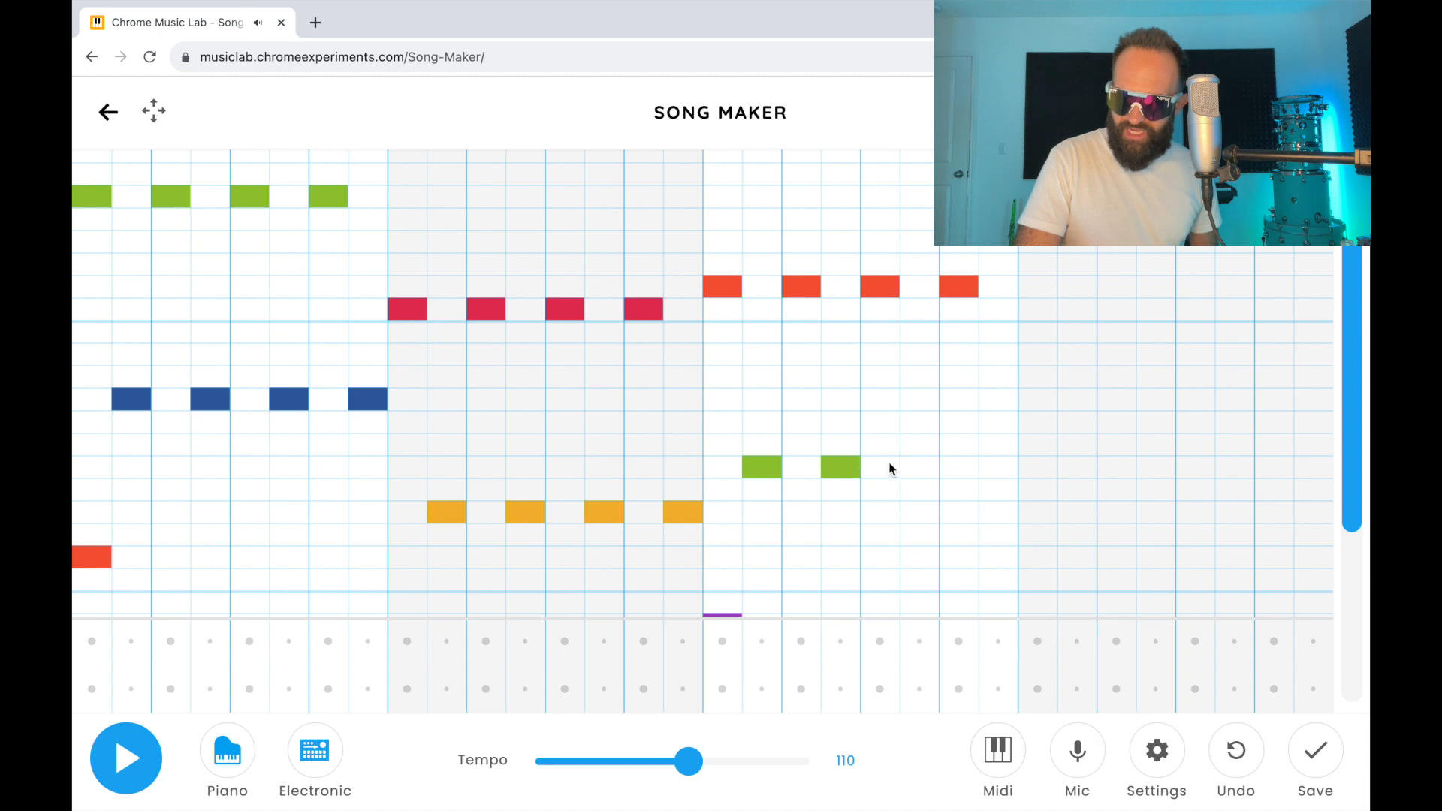
pyautogui.click(997, 468)
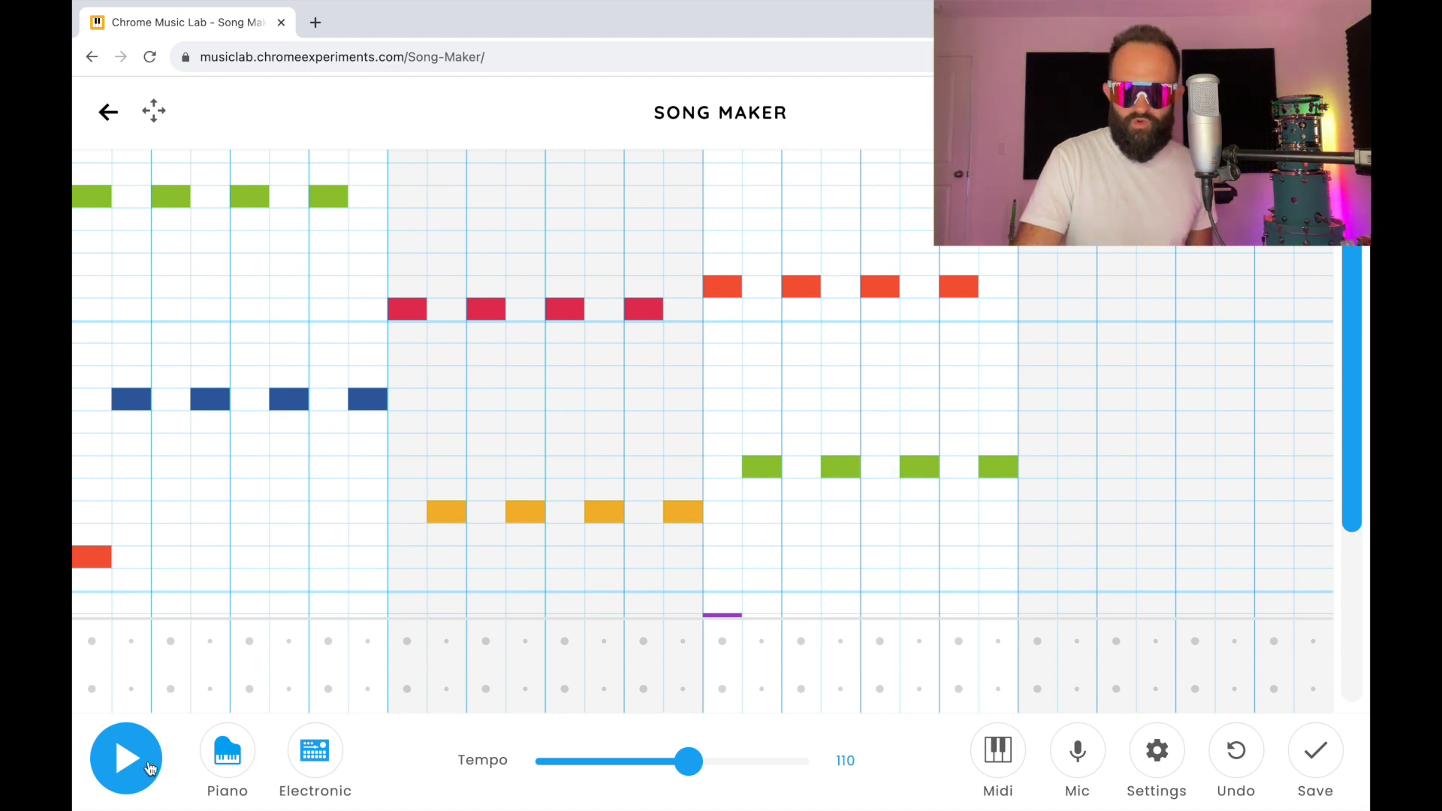
pyautogui.click(136, 781)
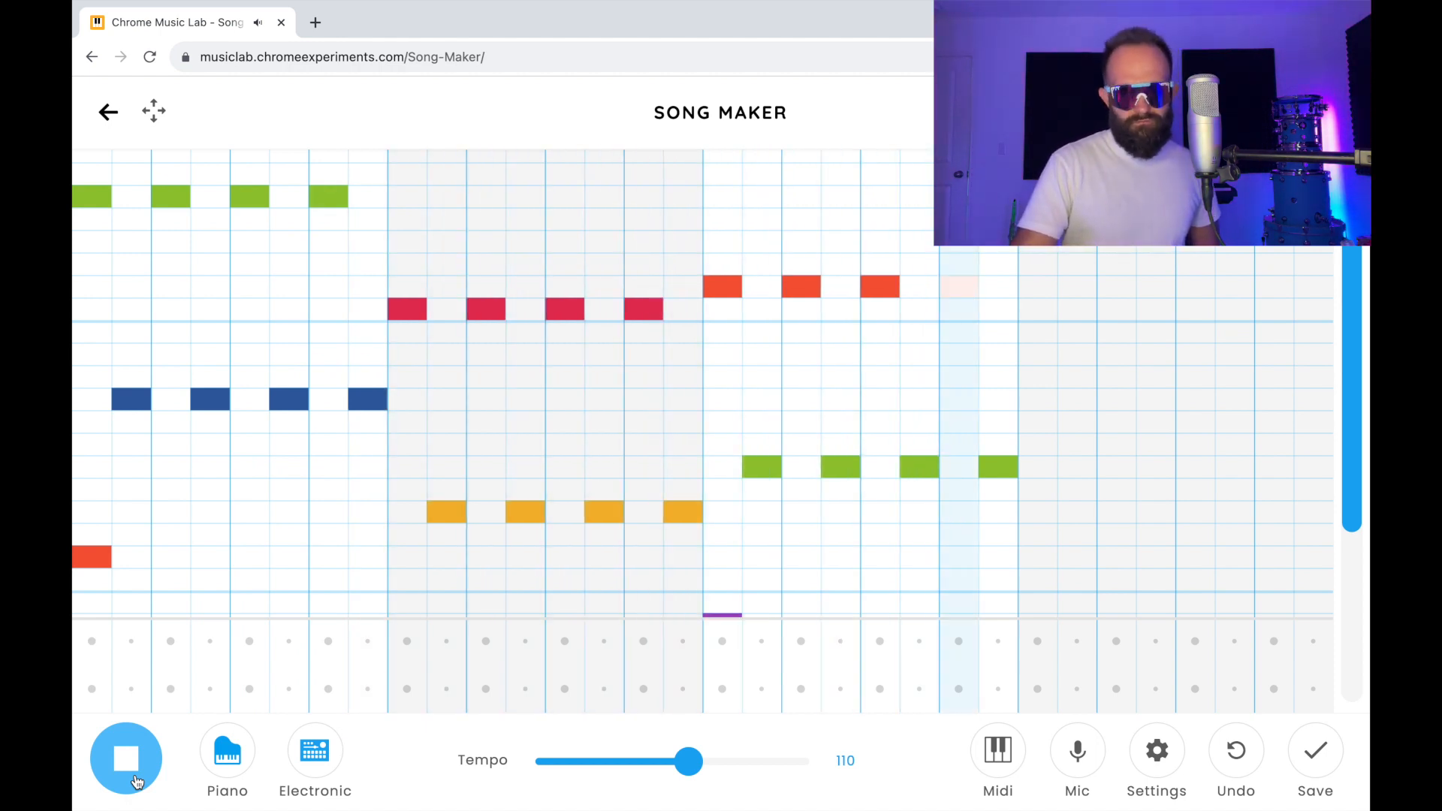
pyautogui.click(136, 781)
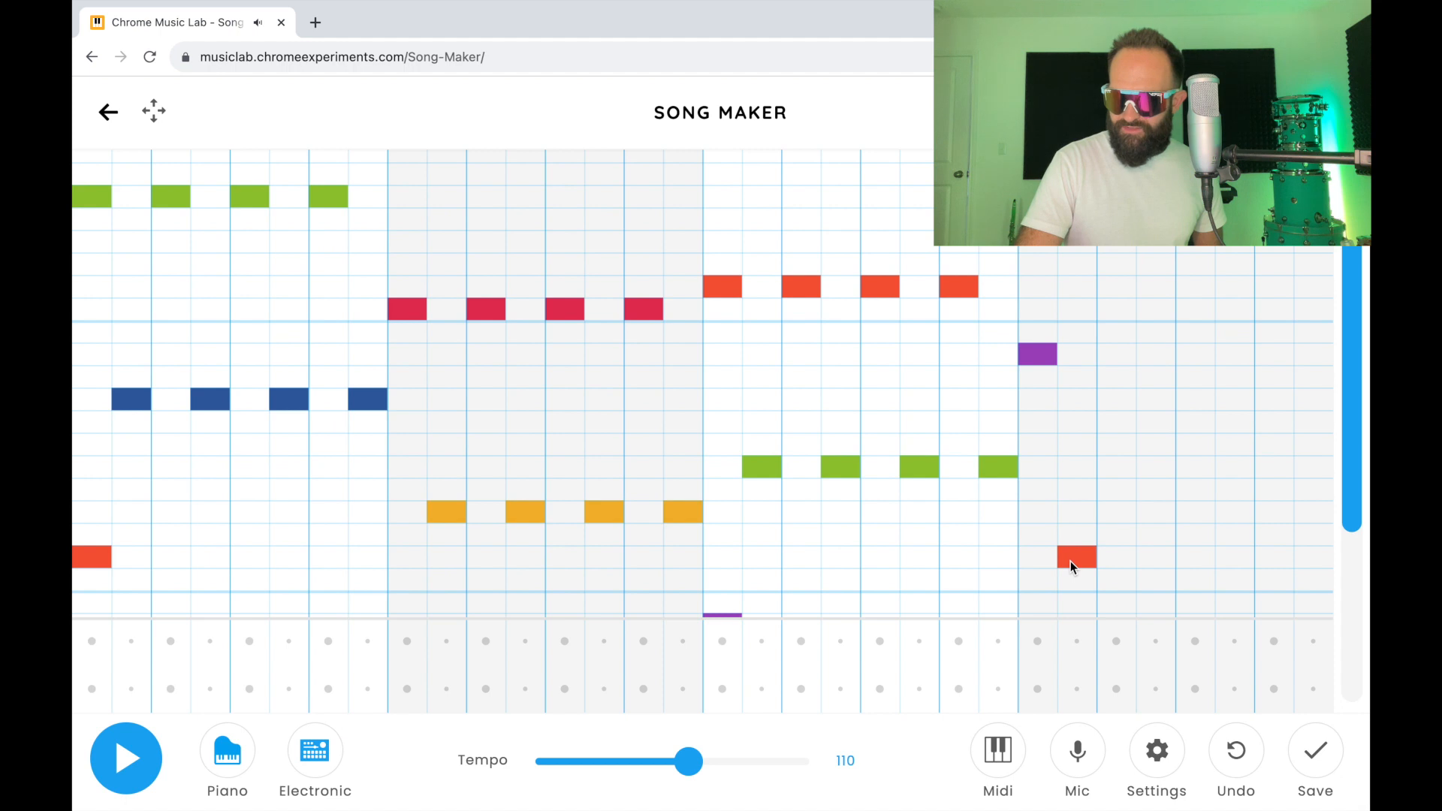
# Step: Complete the fourth bar with middle-octave A# on the beats and middle-octave C# on the off-beats
pyautogui.click(1130, 358)
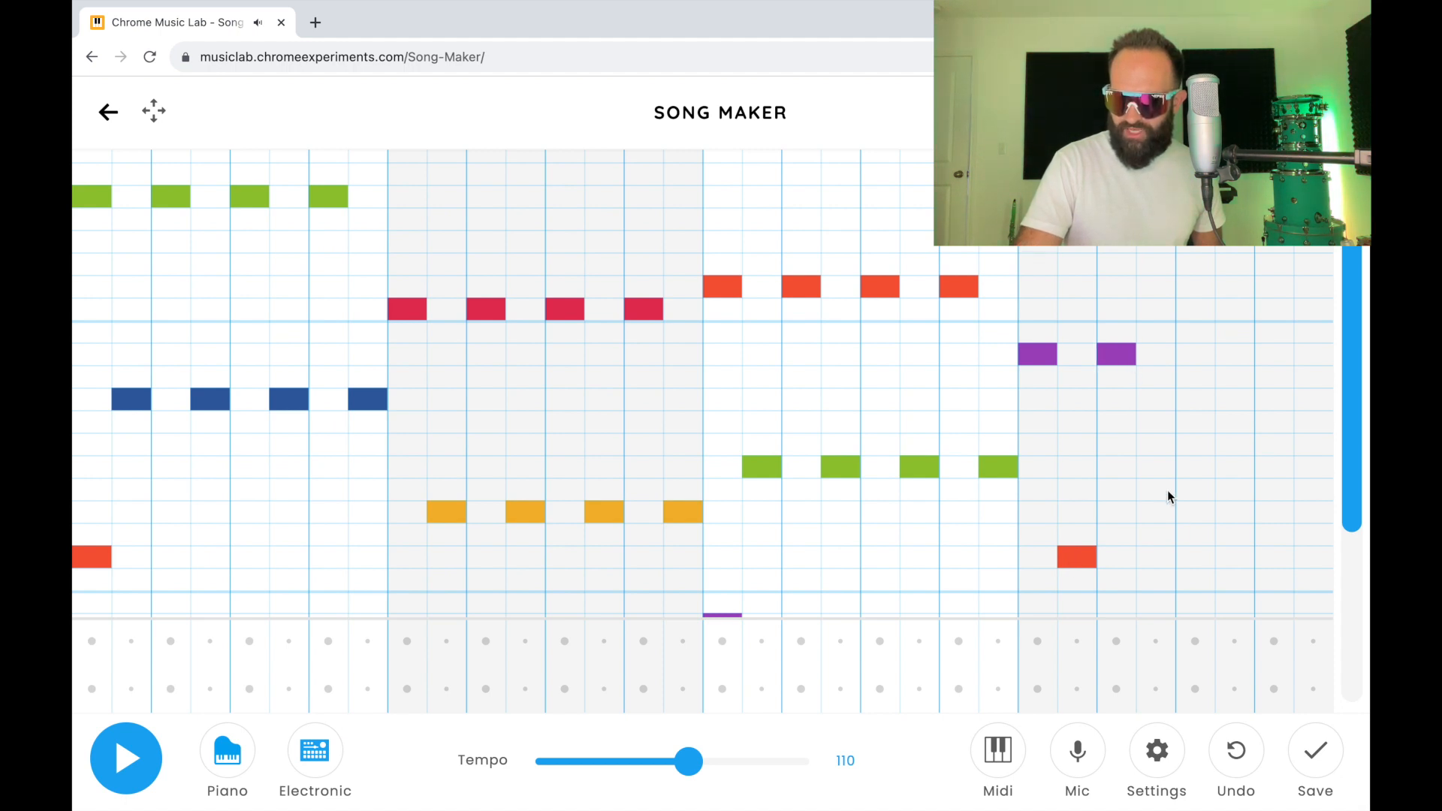
pyautogui.click(1166, 555)
pyautogui.click(1198, 351)
pyautogui.click(1237, 555)
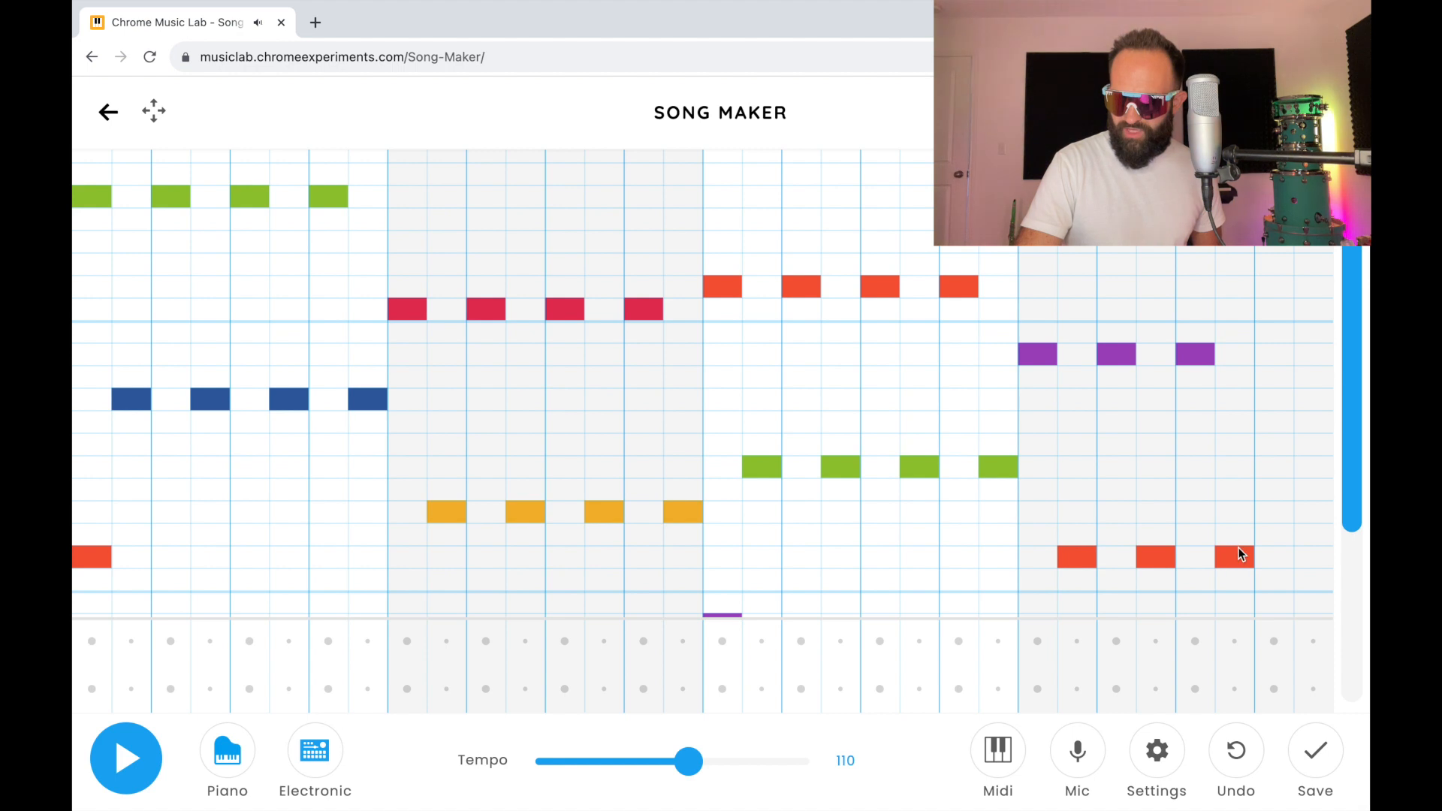
pyautogui.click(1282, 359)
pyautogui.click(1309, 552)
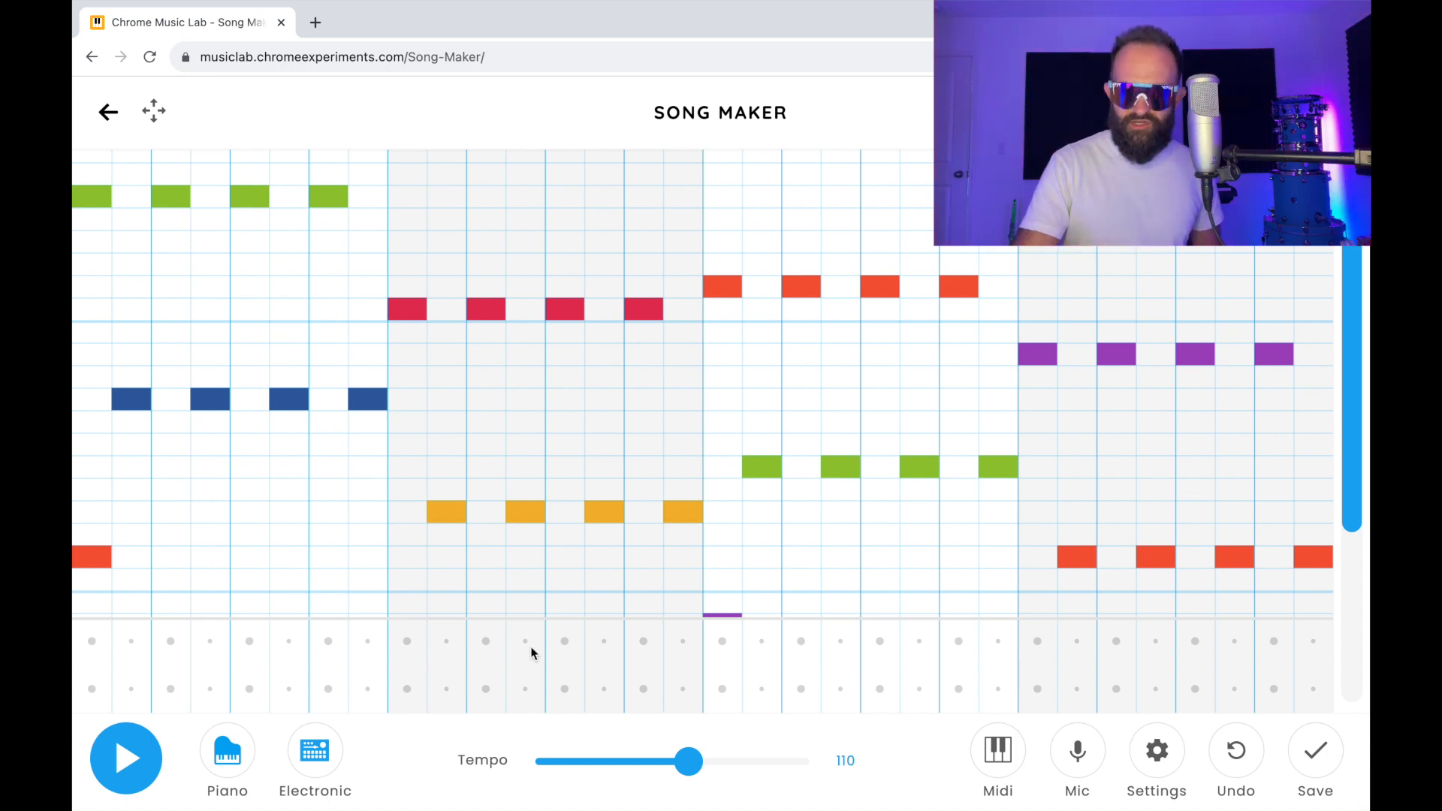
# Step: Replace the middle-octave A# on the fourth bar's last beat with G#, playing the song before and after the change
pyautogui.click(138, 753)
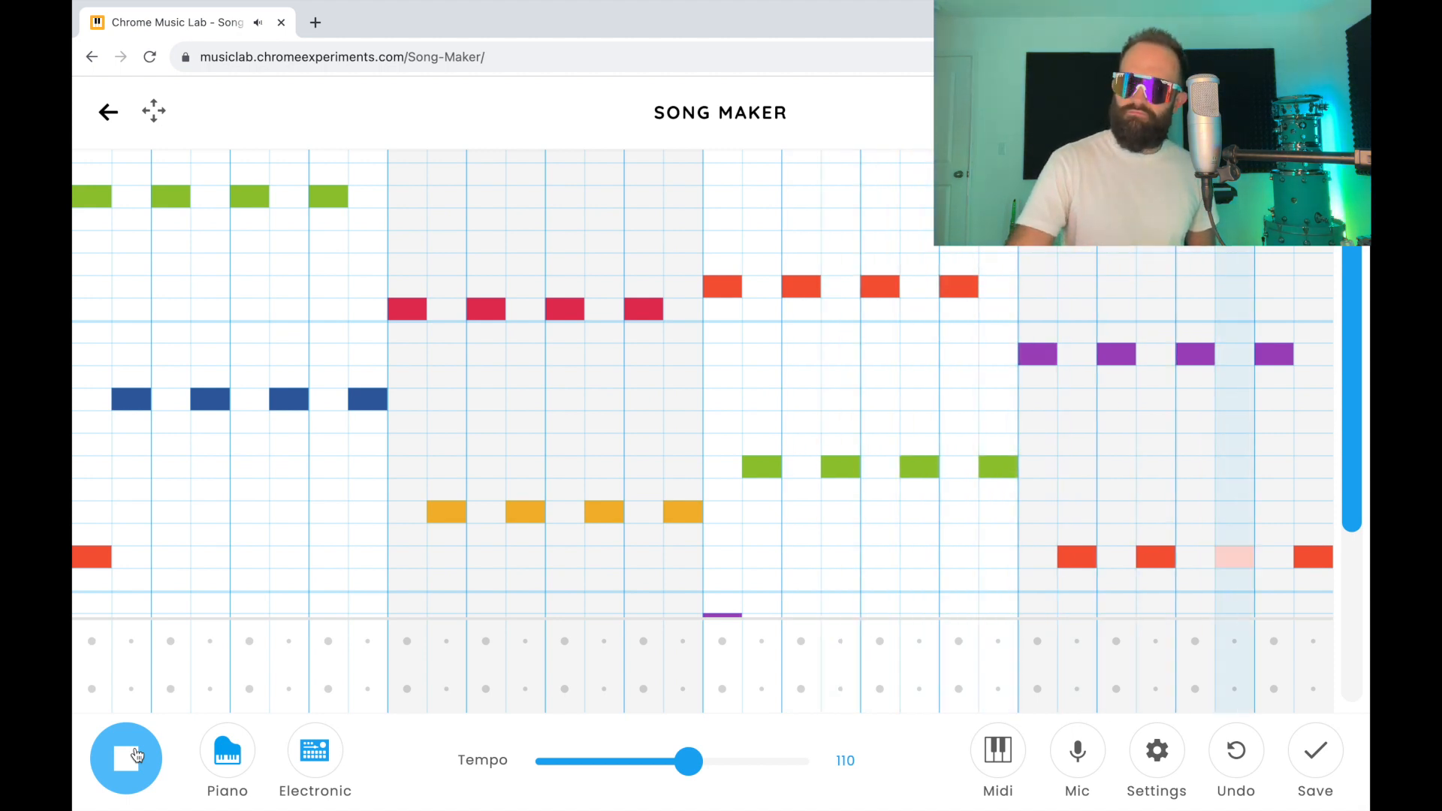
pyautogui.click(135, 754)
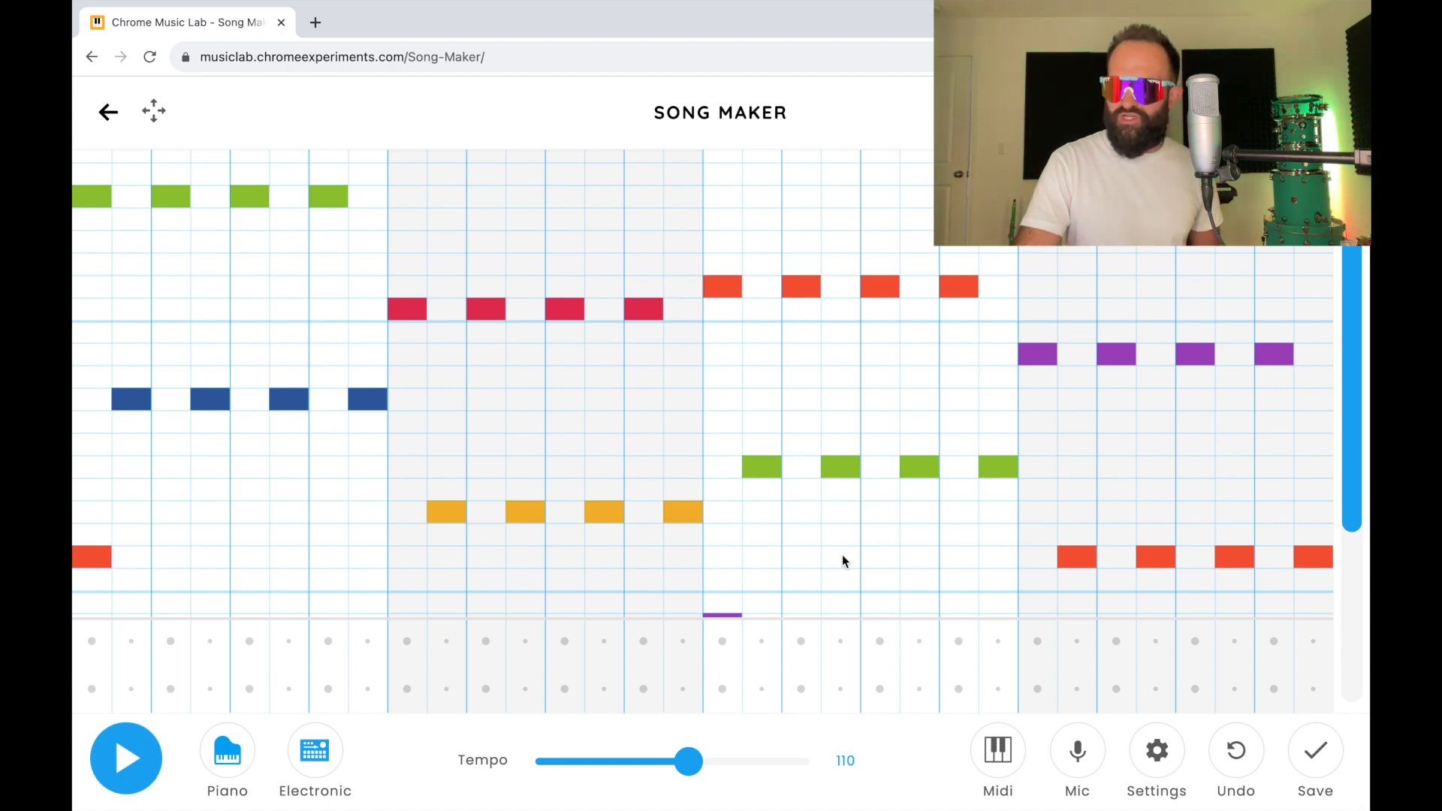
pyautogui.click(1271, 353)
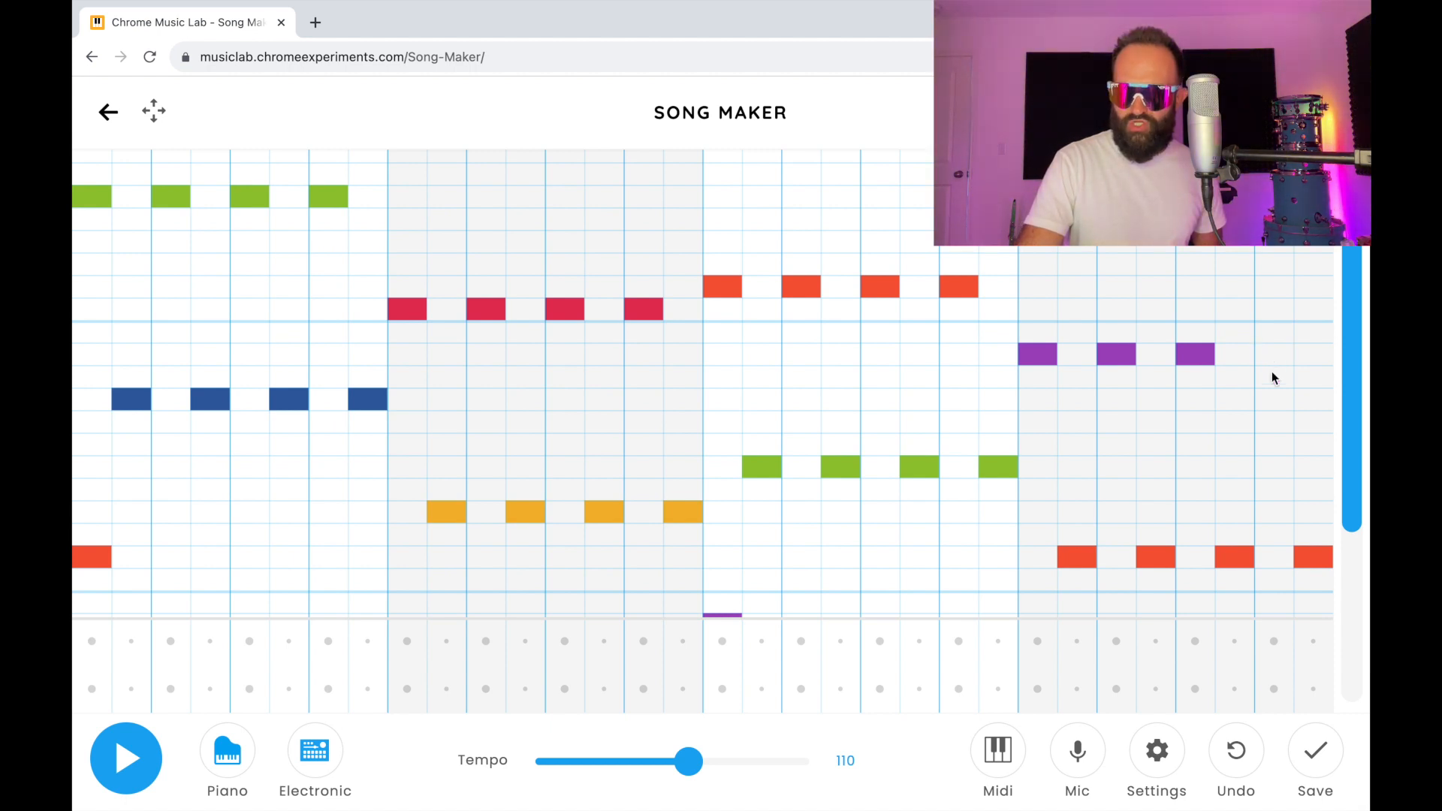
pyautogui.click(1272, 406)
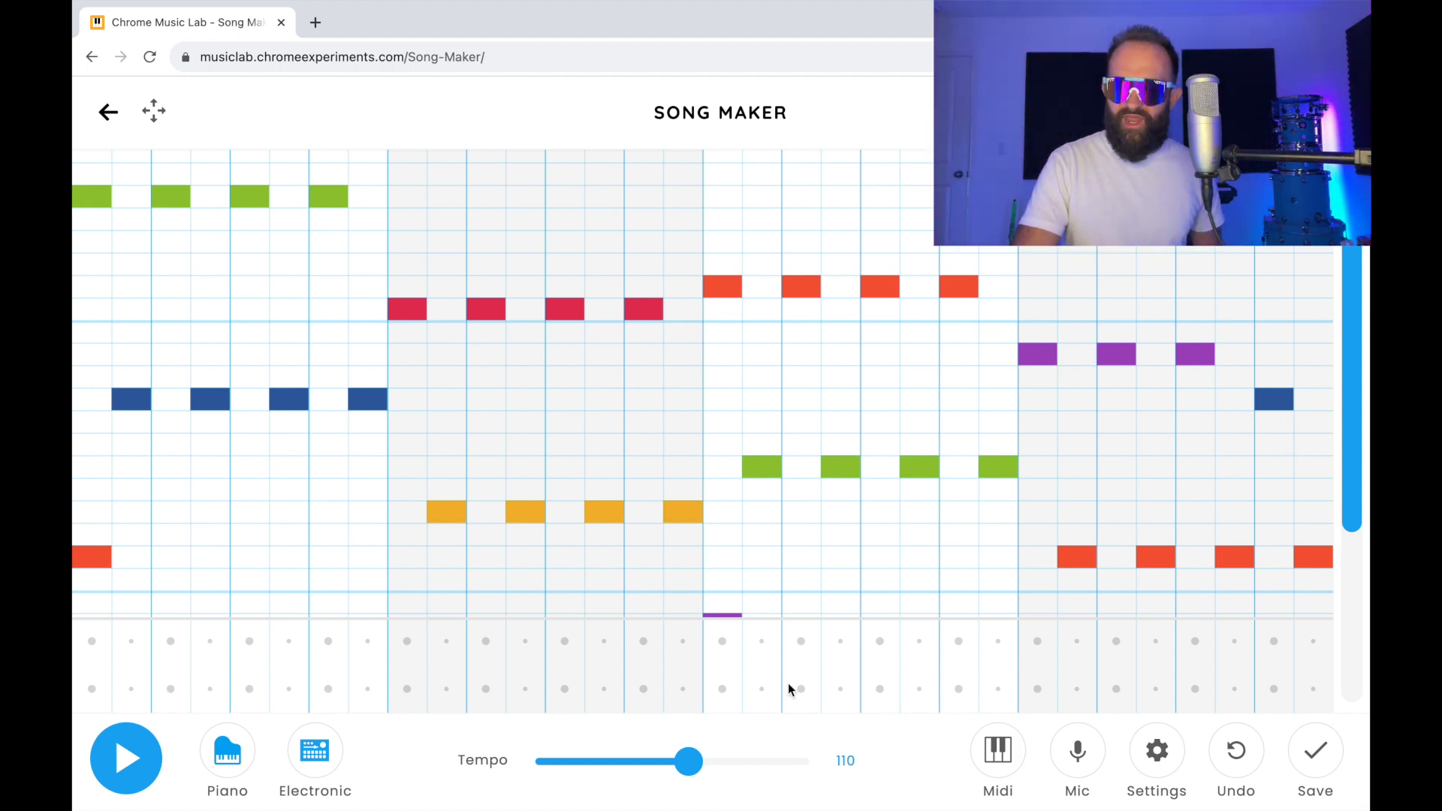
pyautogui.click(125, 774)
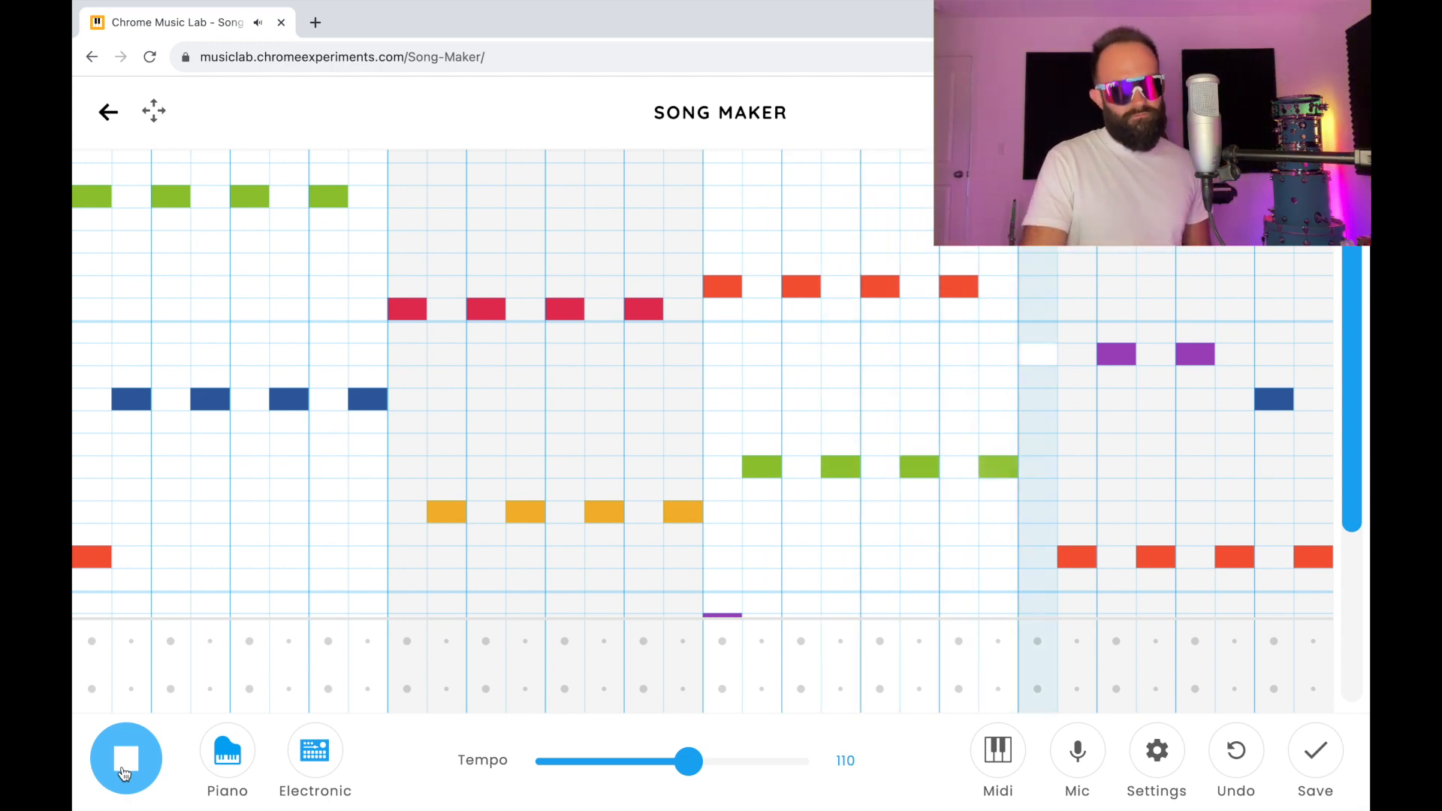
pyautogui.click(125, 759)
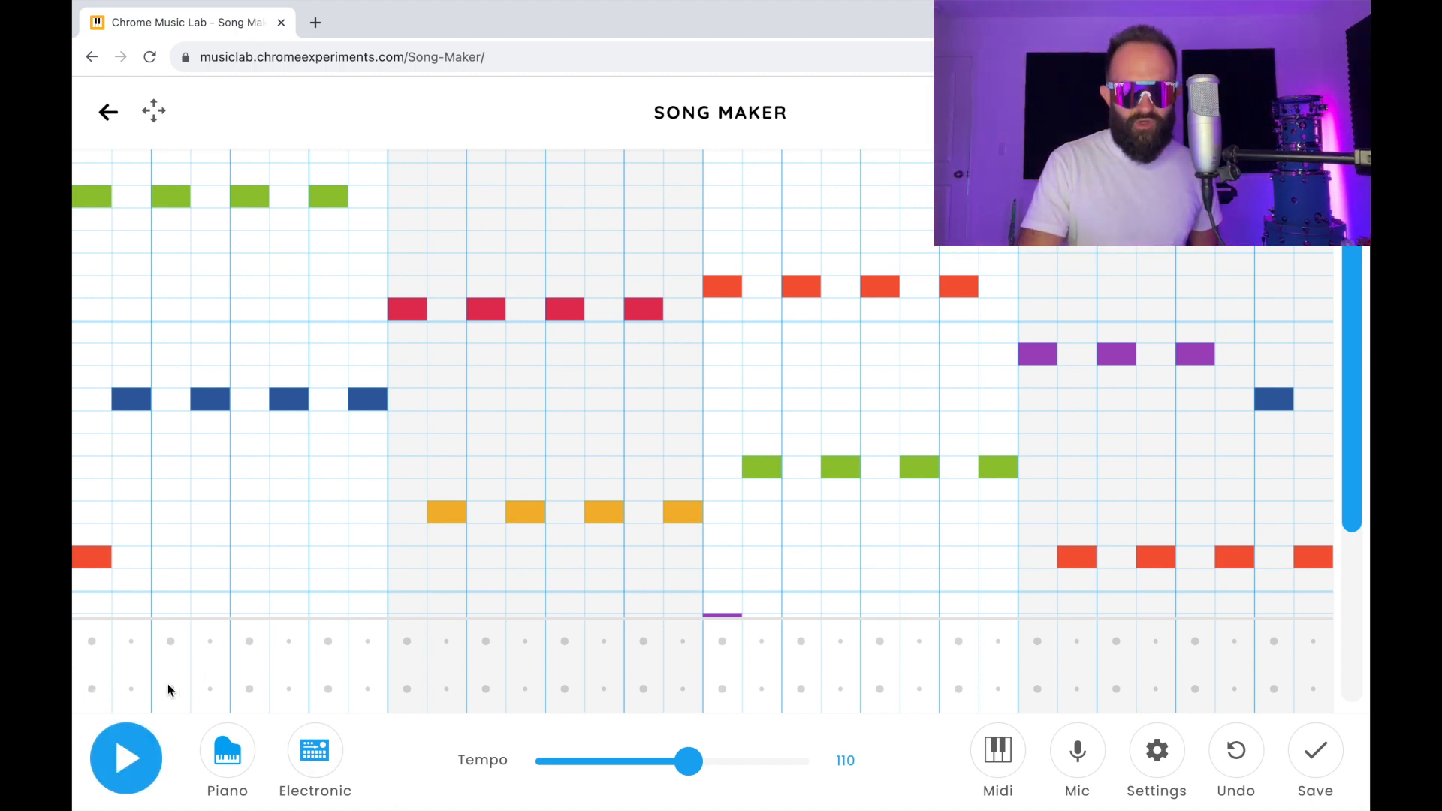
# Step: Try a drum pattern with circles on bar one's beats 1, 2-and, 4 and bar two's beats 2, 4, triangles on beat 3, and play it
pyautogui.click(92, 692)
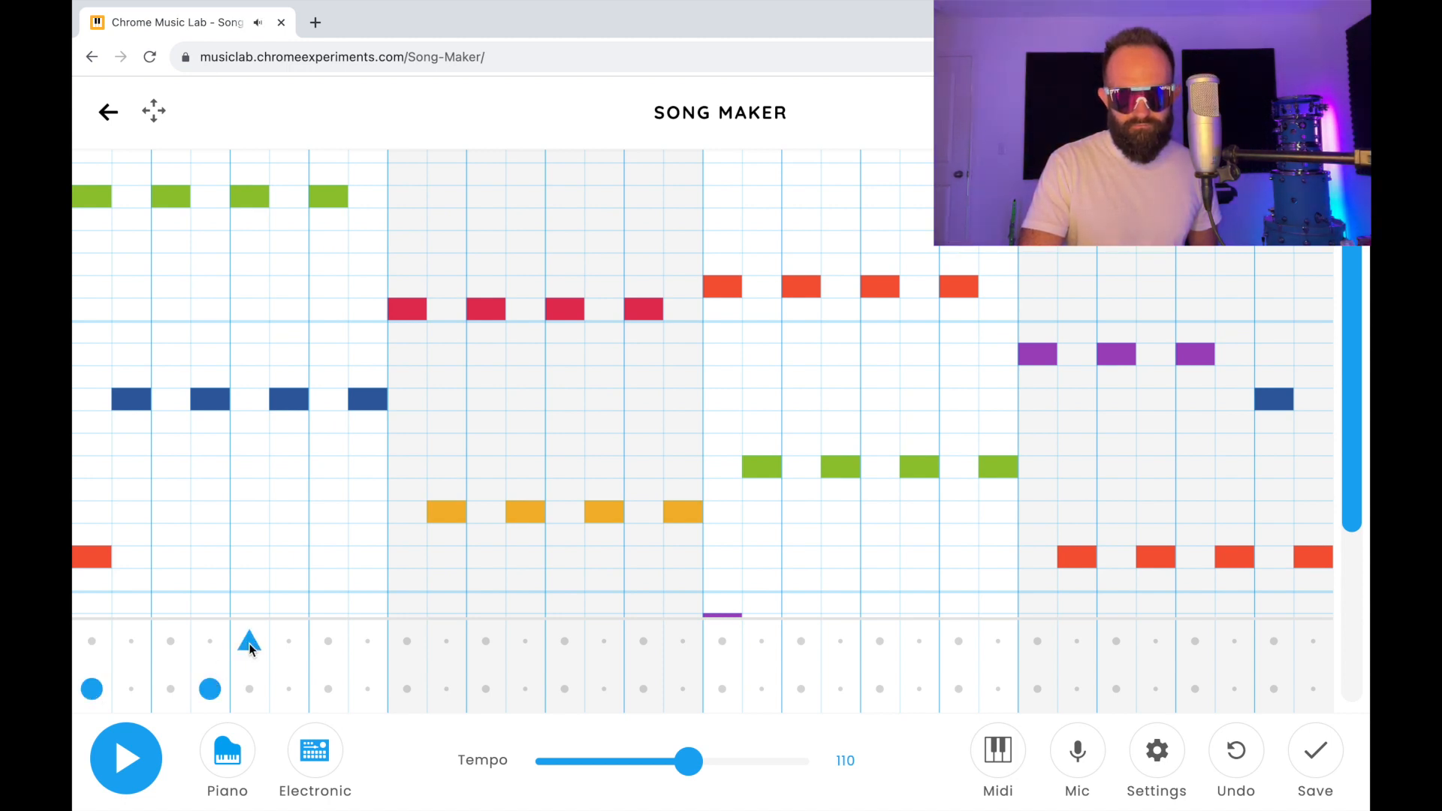
pyautogui.click(331, 694)
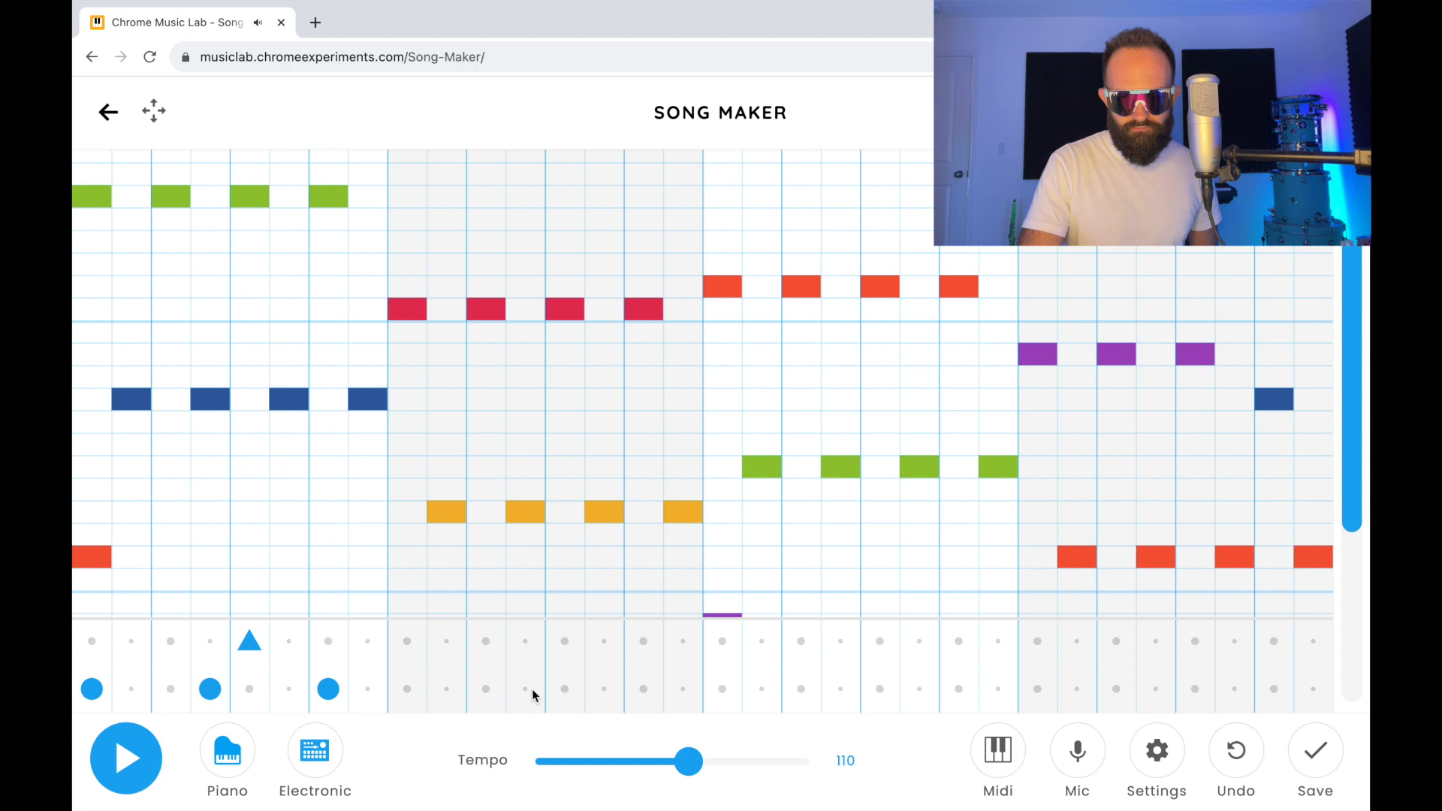
pyautogui.click(564, 689)
pyautogui.click(564, 689)
pyautogui.click(486, 690)
pyautogui.click(576, 636)
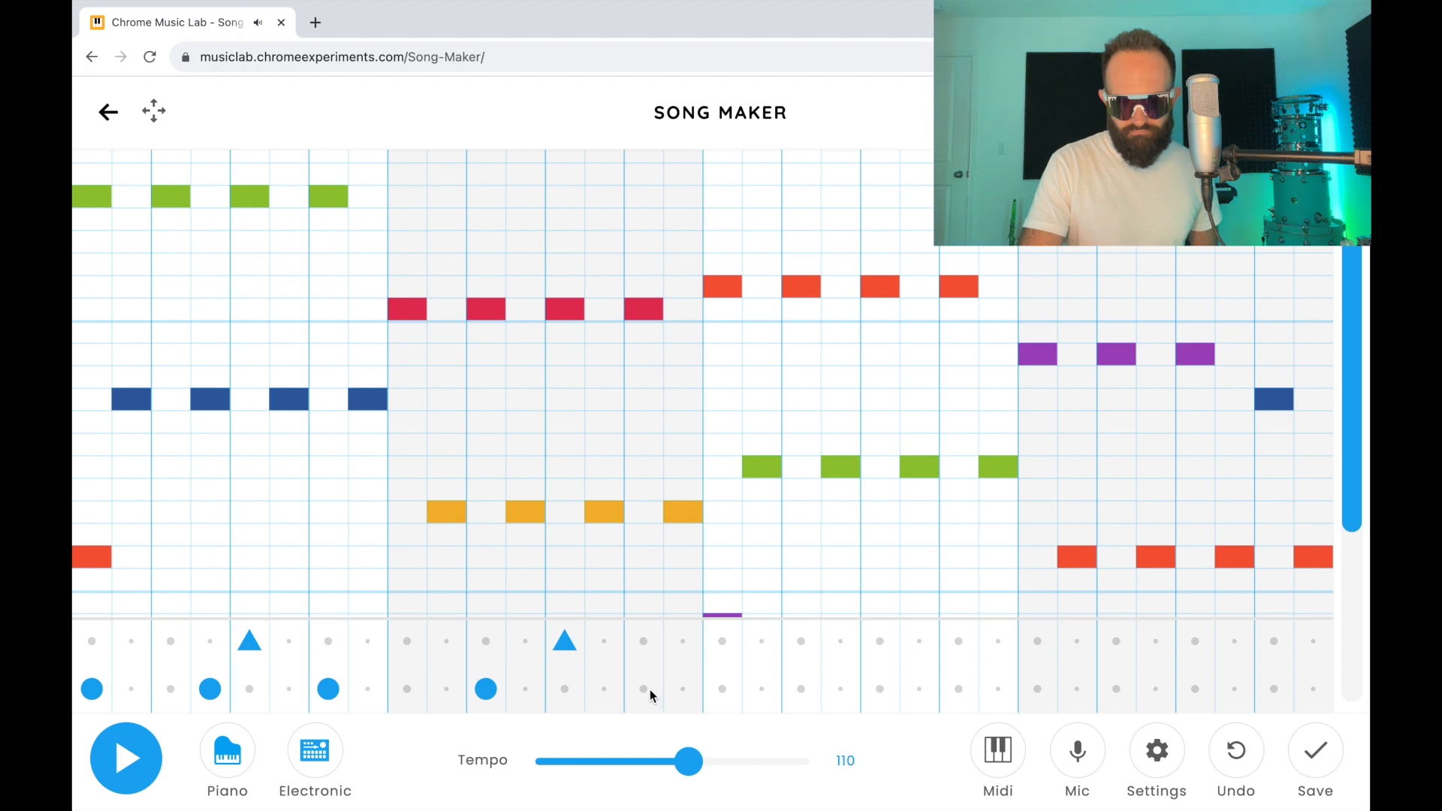
pyautogui.click(124, 762)
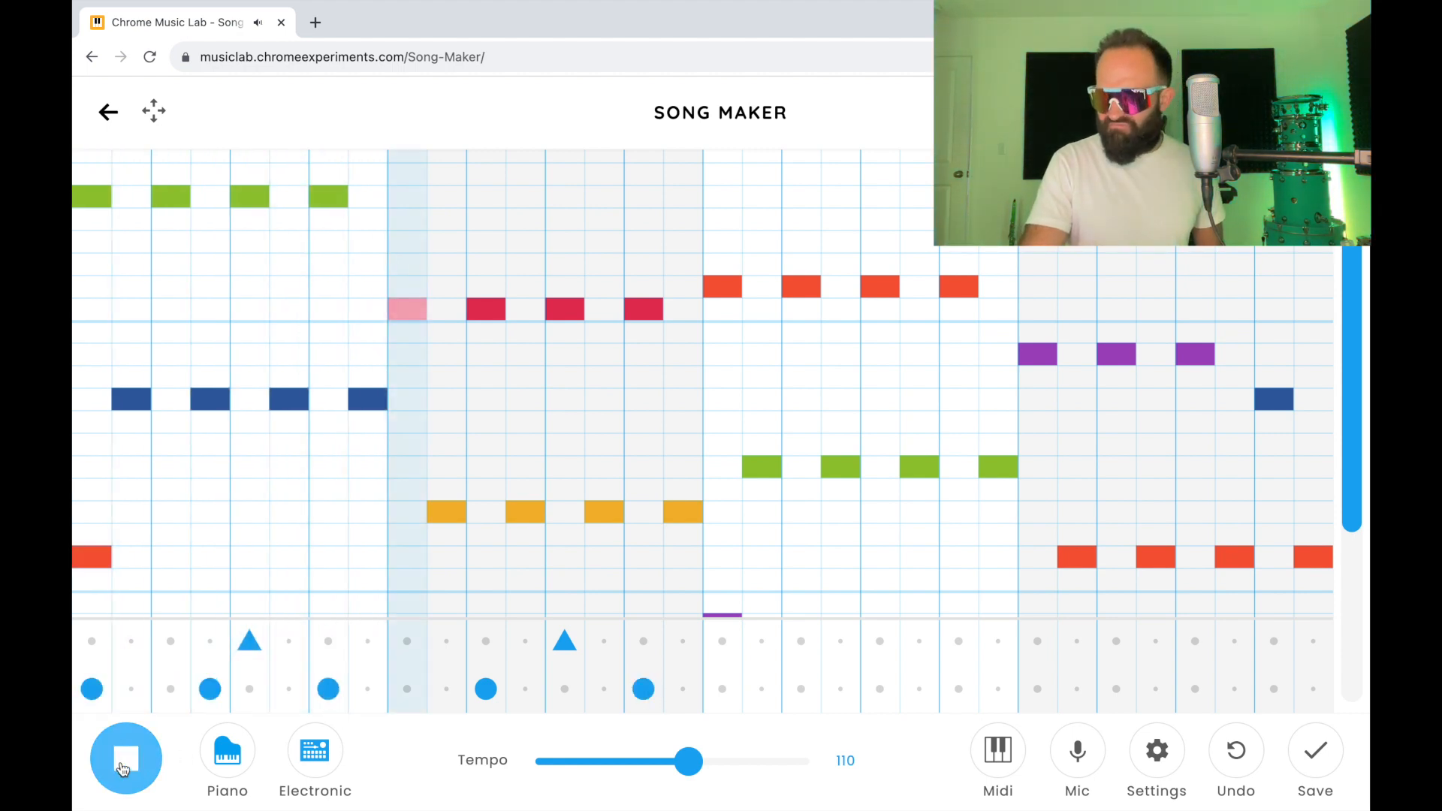
pyautogui.click(124, 762)
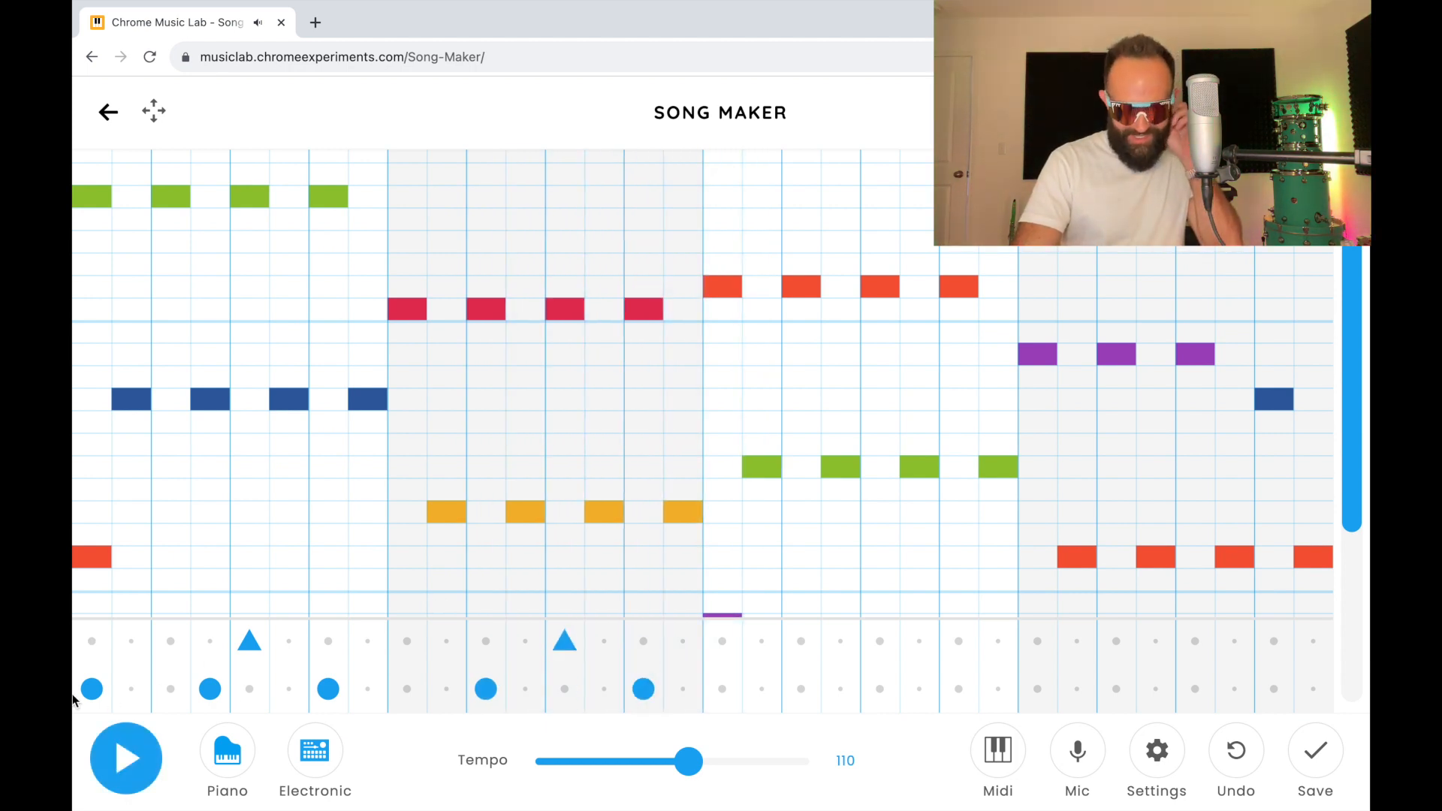
# Step: Clear all the percussion hits from the first two bars
pyautogui.moveTo(333, 688); pyautogui.dragTo(75, 683)
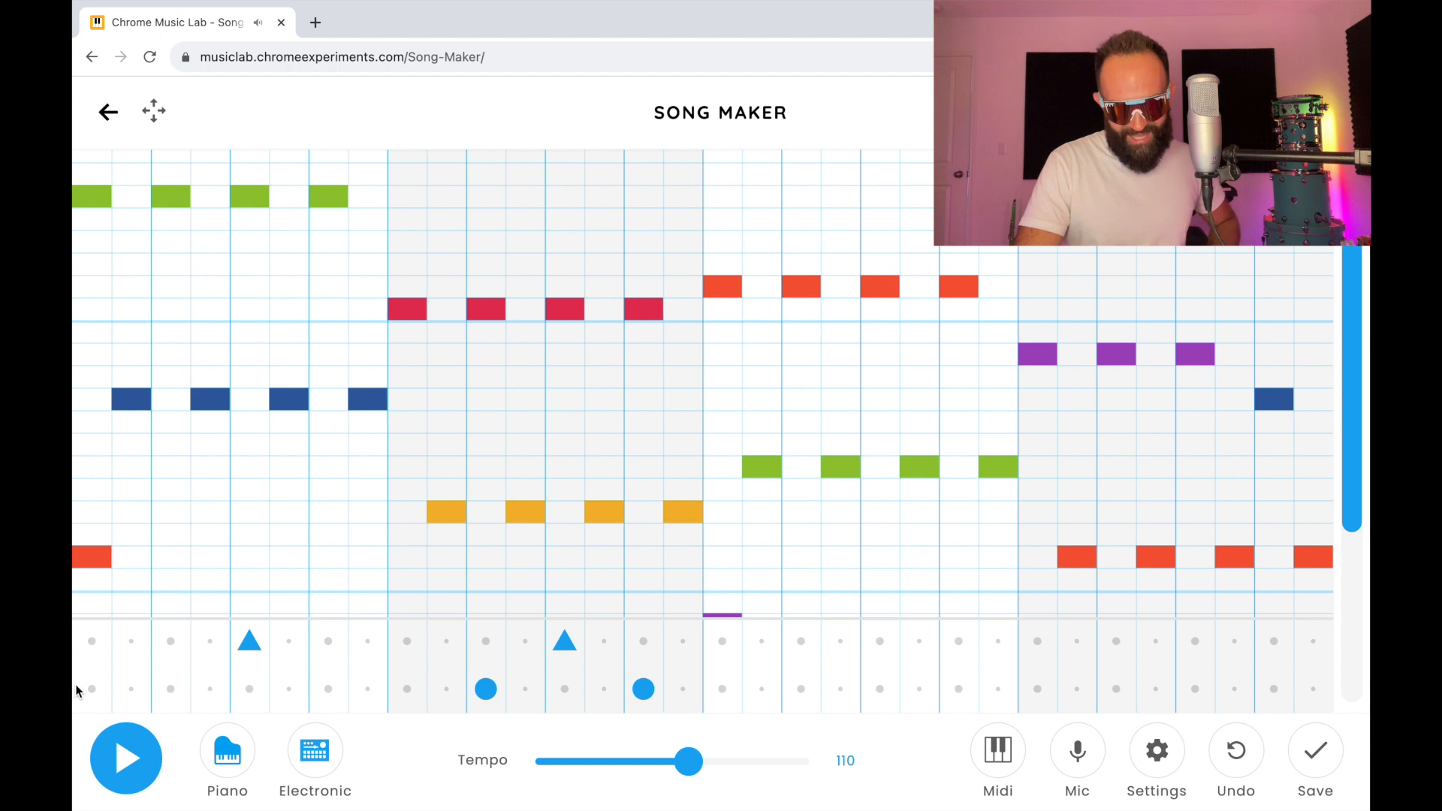
pyautogui.click(249, 640)
pyautogui.click(486, 689)
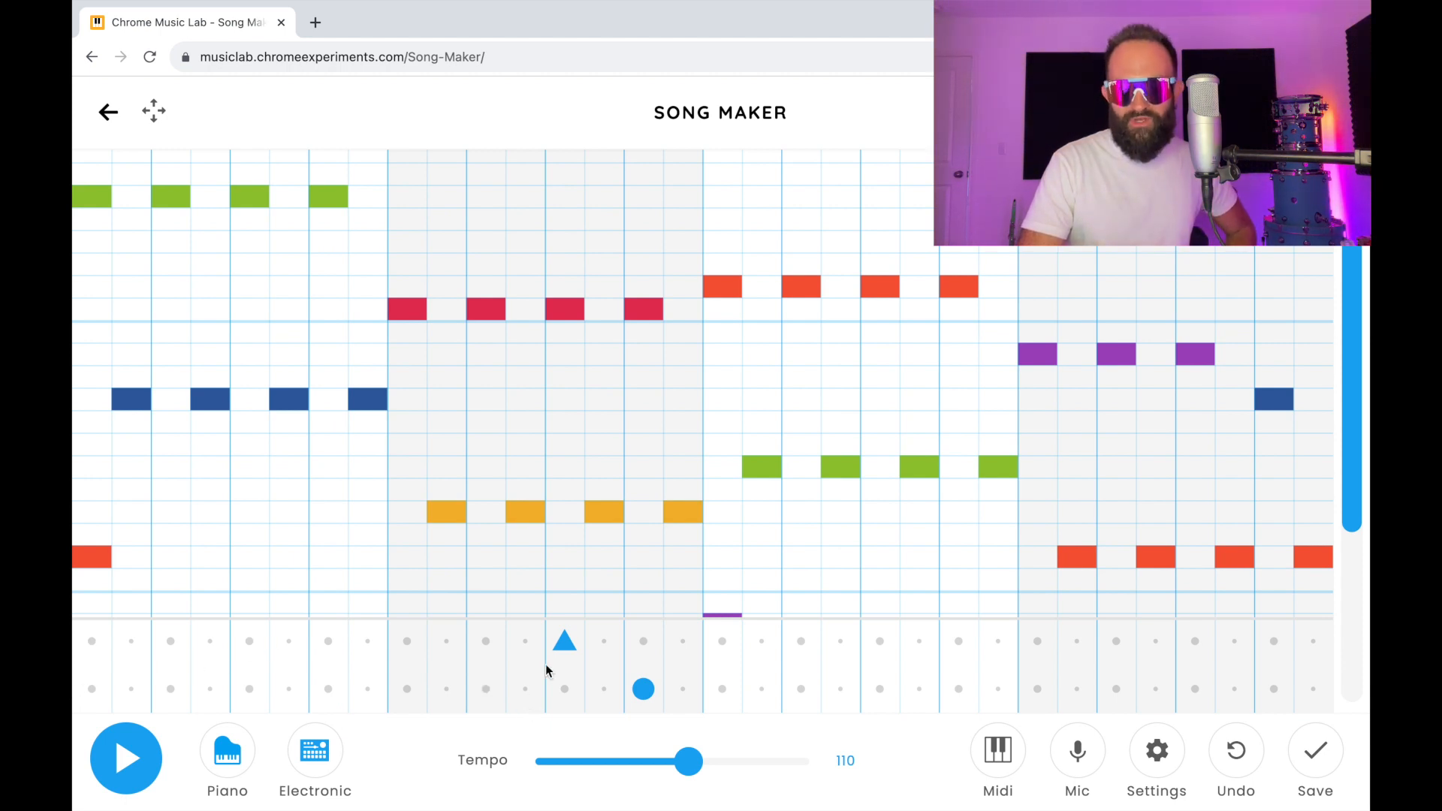
pyautogui.click(564, 641)
pyautogui.click(639, 694)
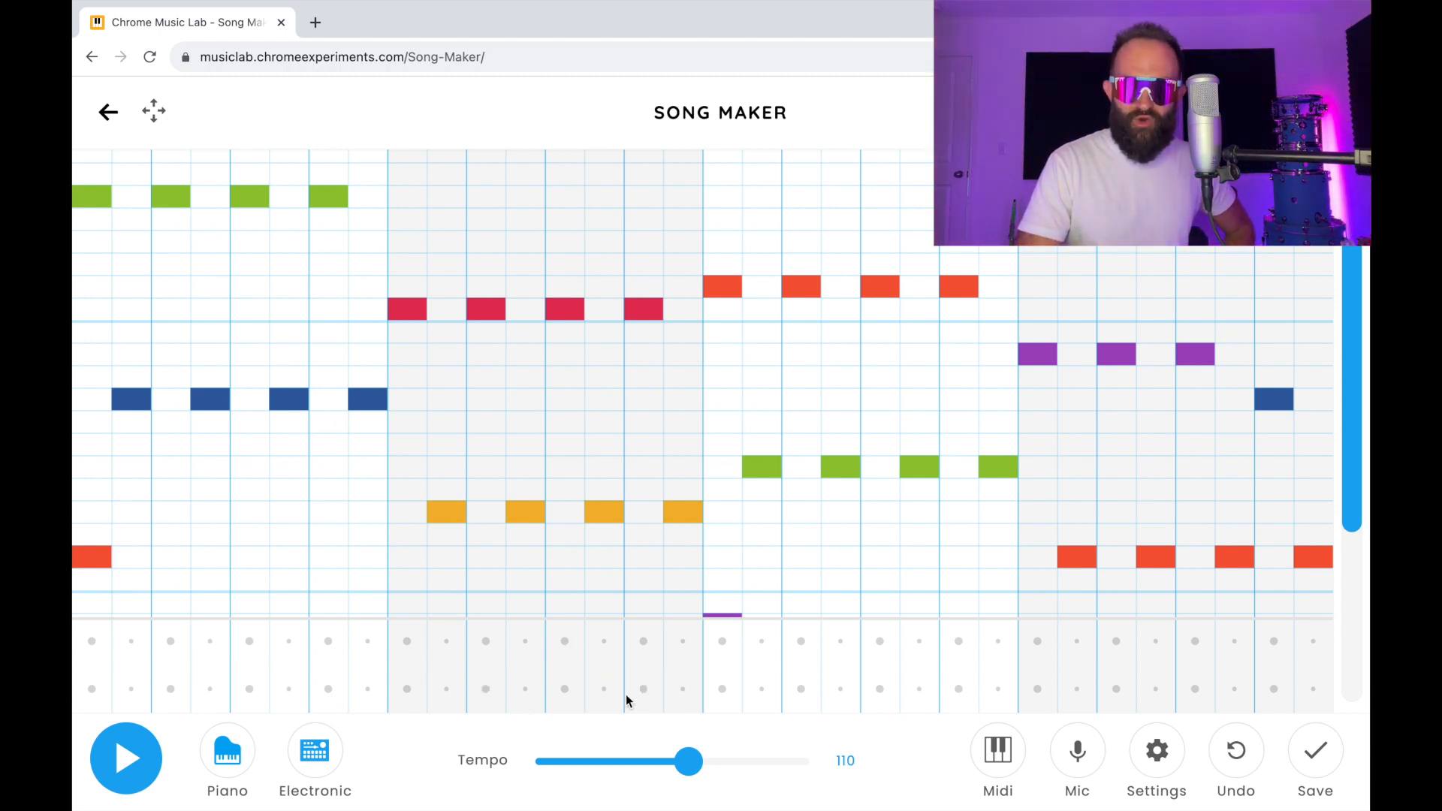